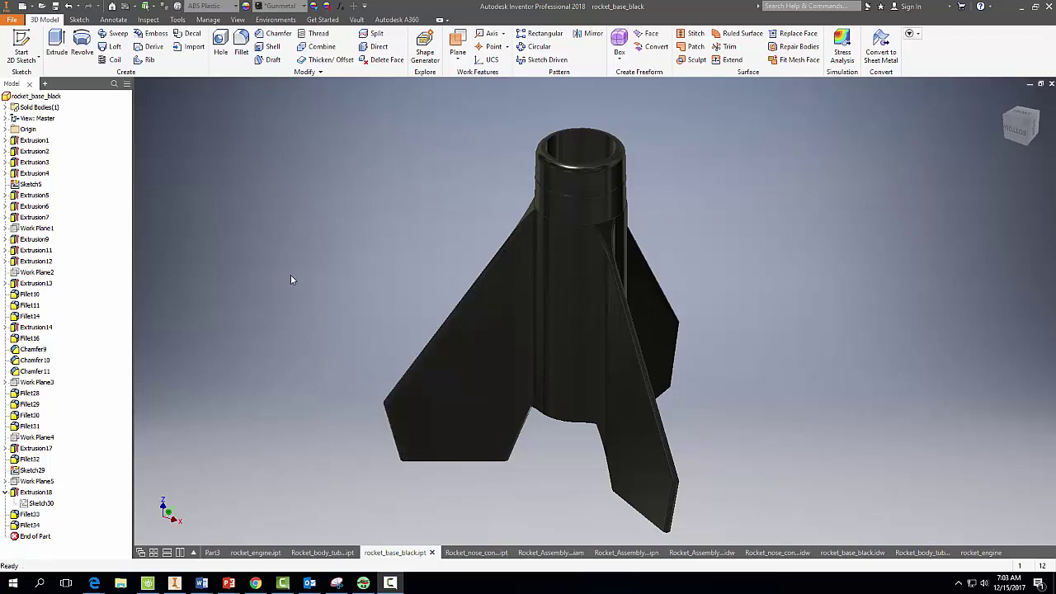
Select the rocket_base_black part and export it through CAD Format as STL Files onto the Desktop.
left_click(36, 96)
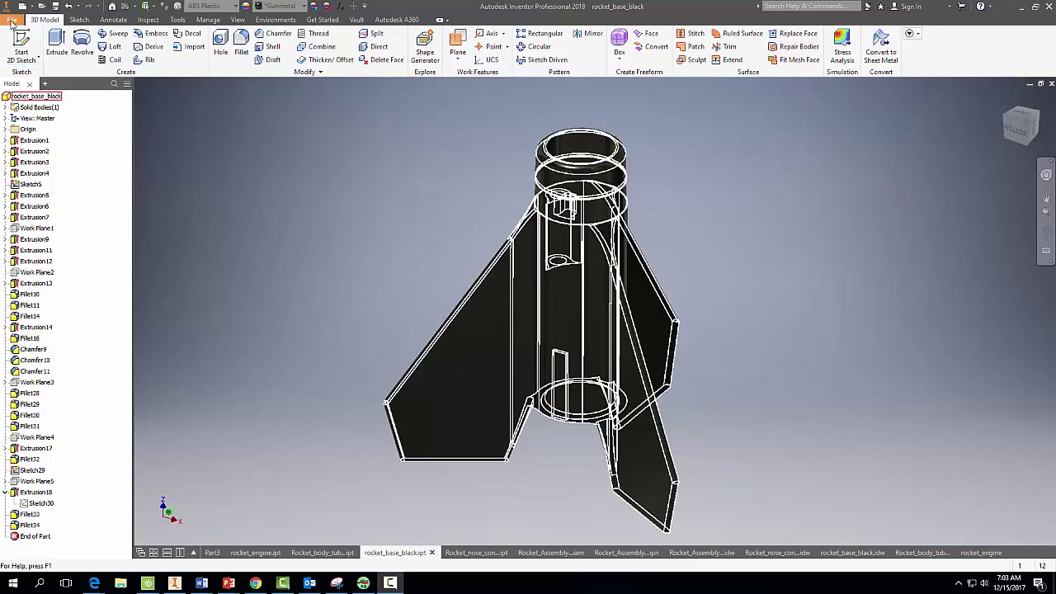
left_click(11, 20)
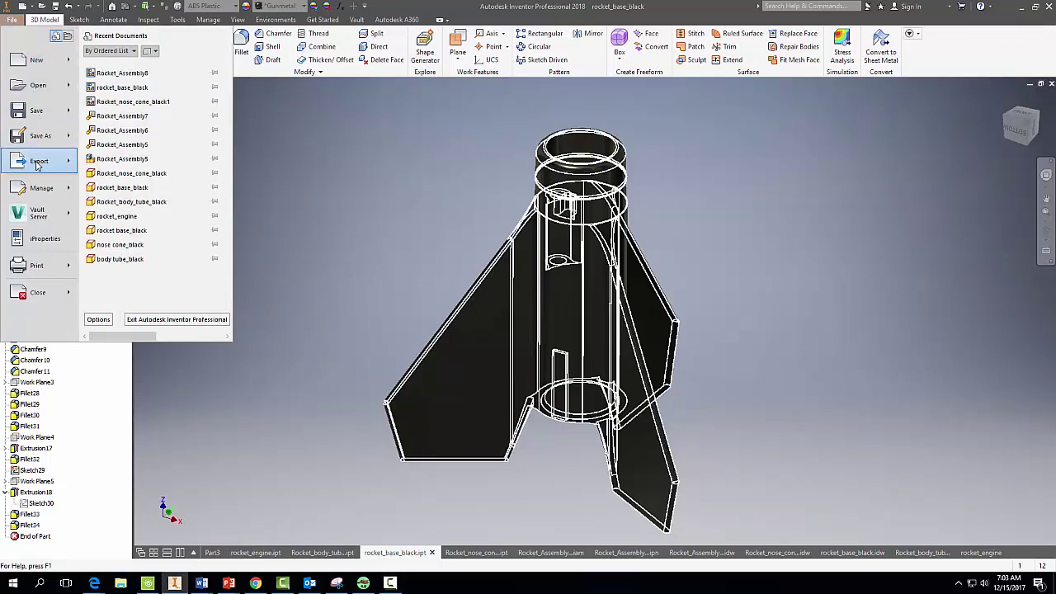
mouse_move(28, 165)
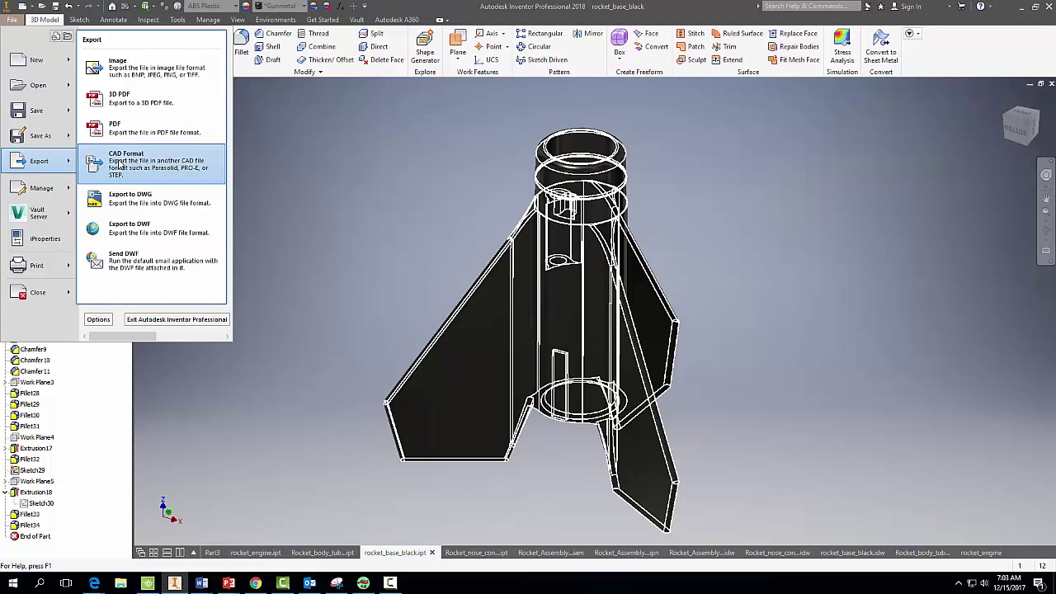
left_click(120, 163)
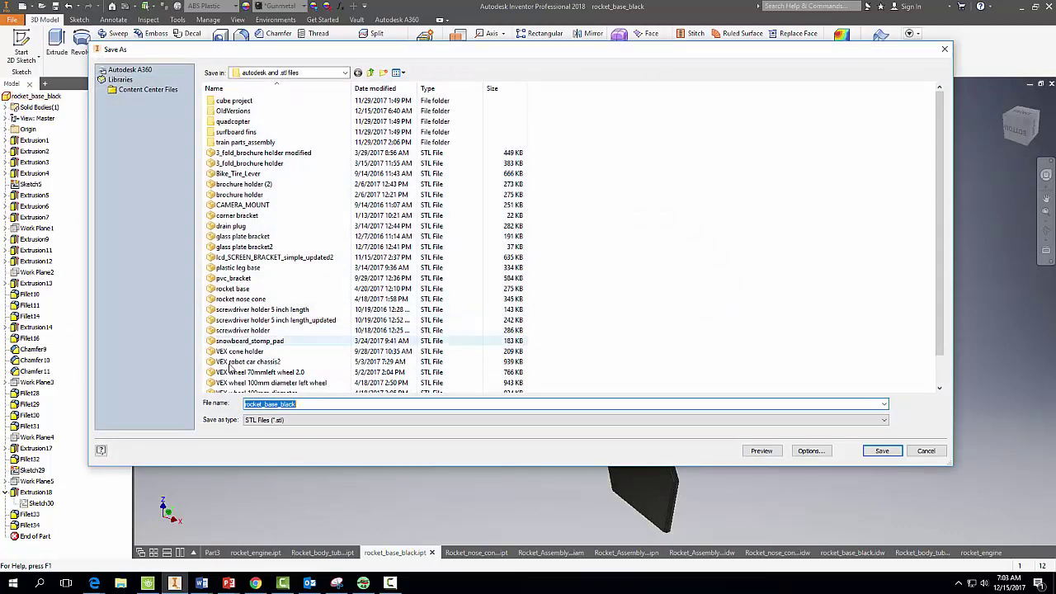
left_click(256, 421)
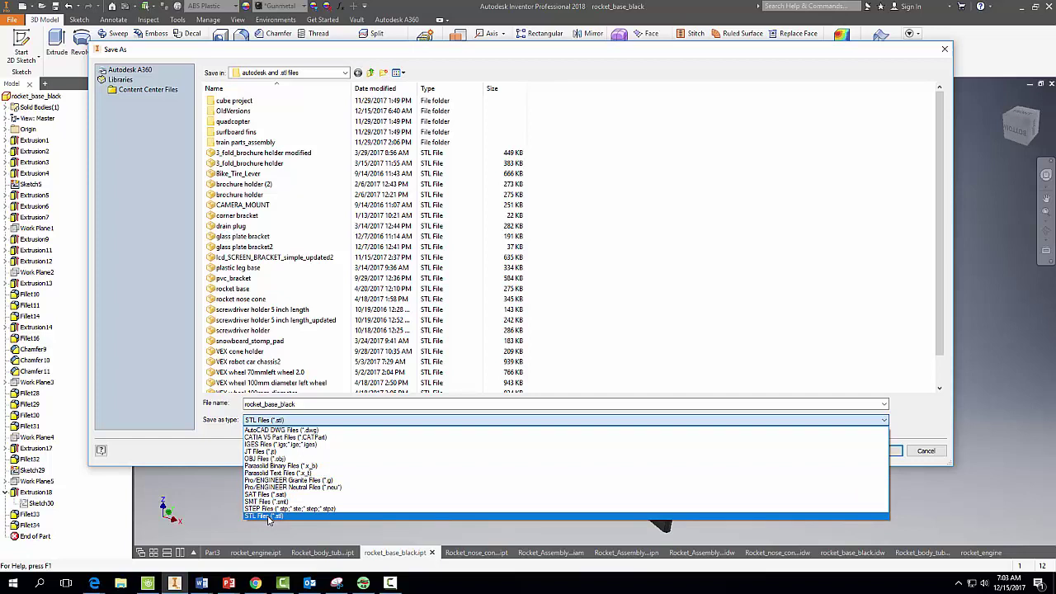
left_click(268, 516)
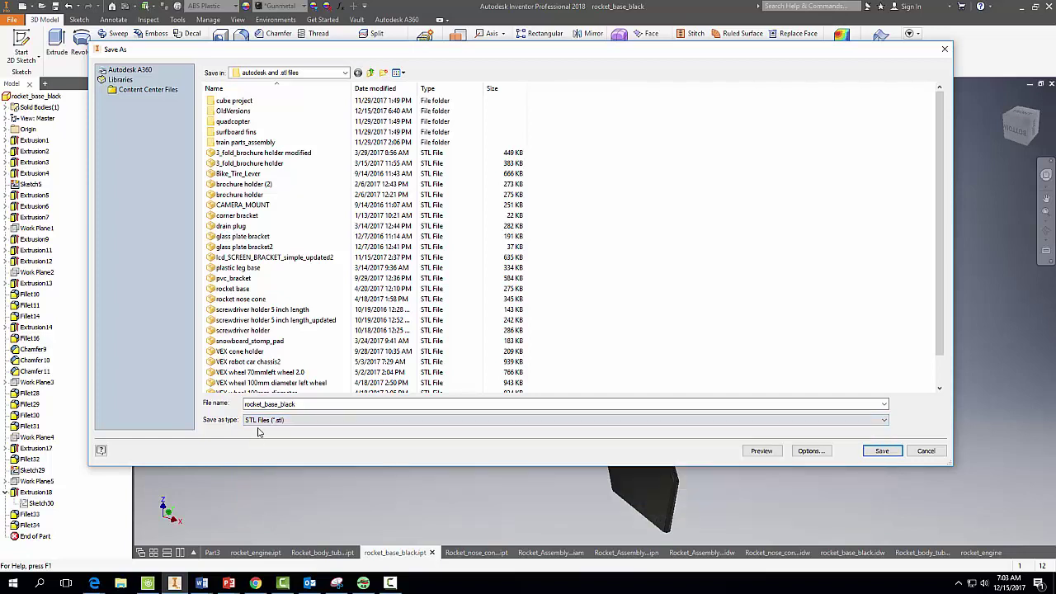
left_click(345, 72)
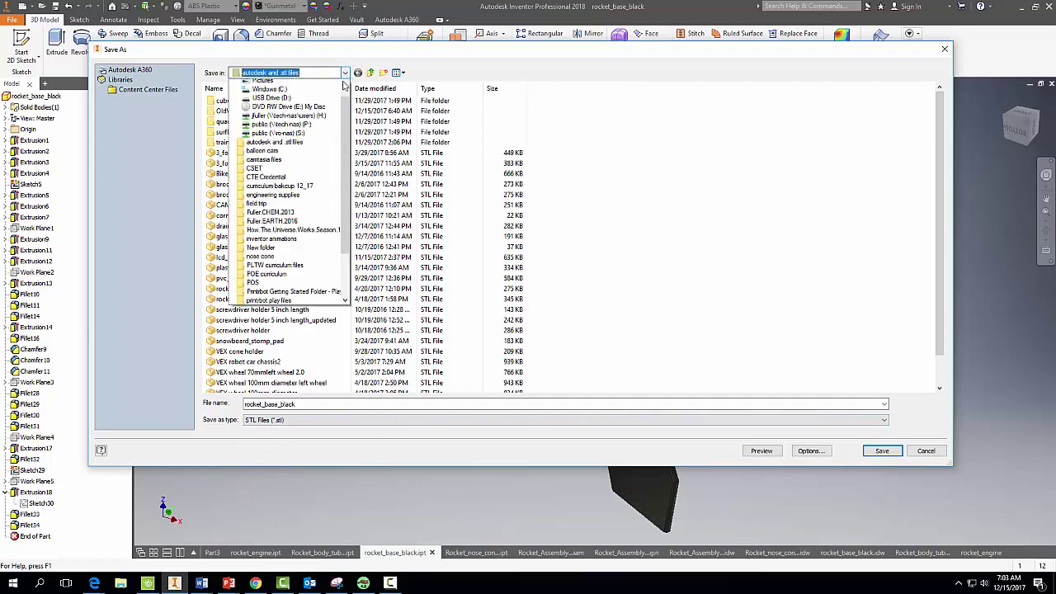
scroll(346, 155, "up", 2)
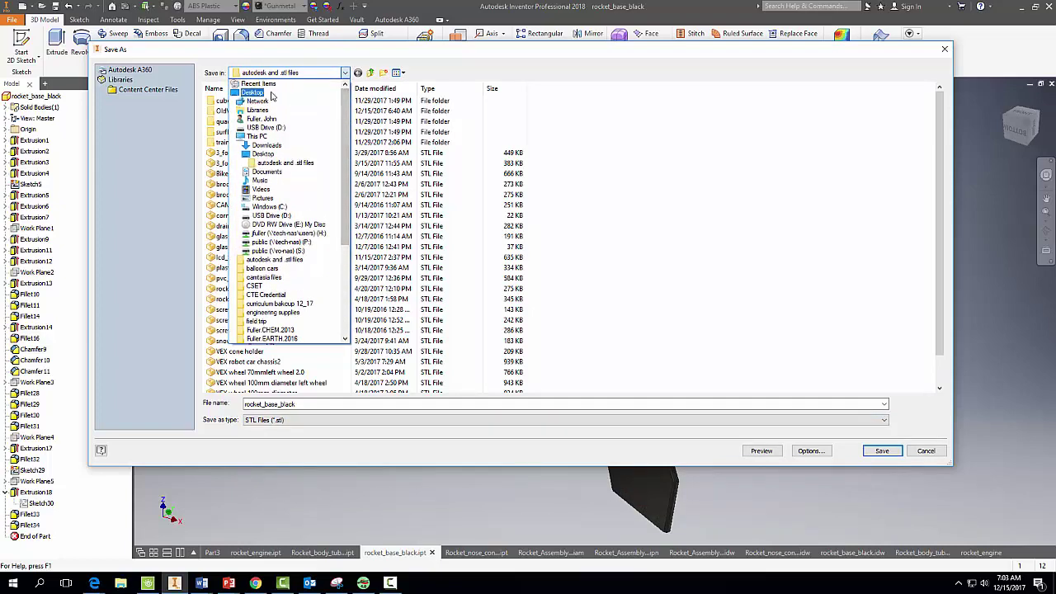
left_click(272, 97)
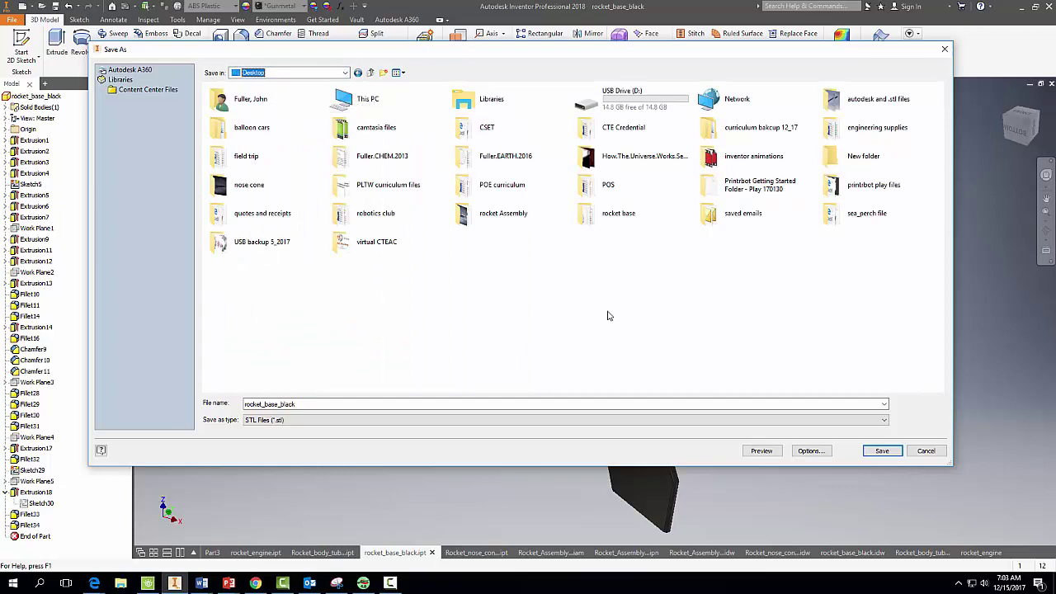
left_click(887, 452)
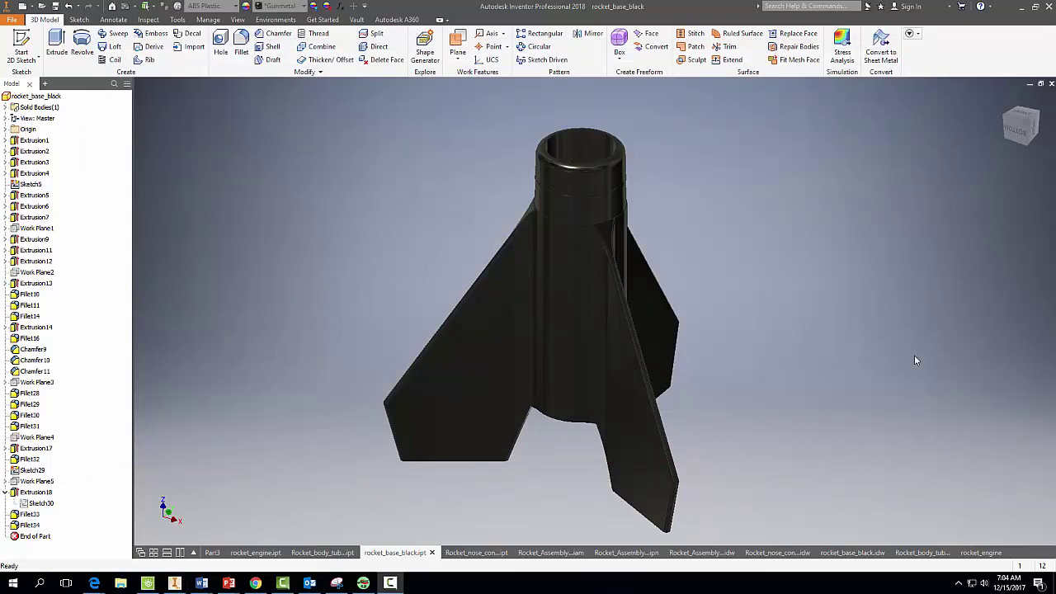
Minimize Inventor, move the rocket_base_black icon on the desktop, and launch Cura 15.04.6 from Start.
left_click(1022, 11)
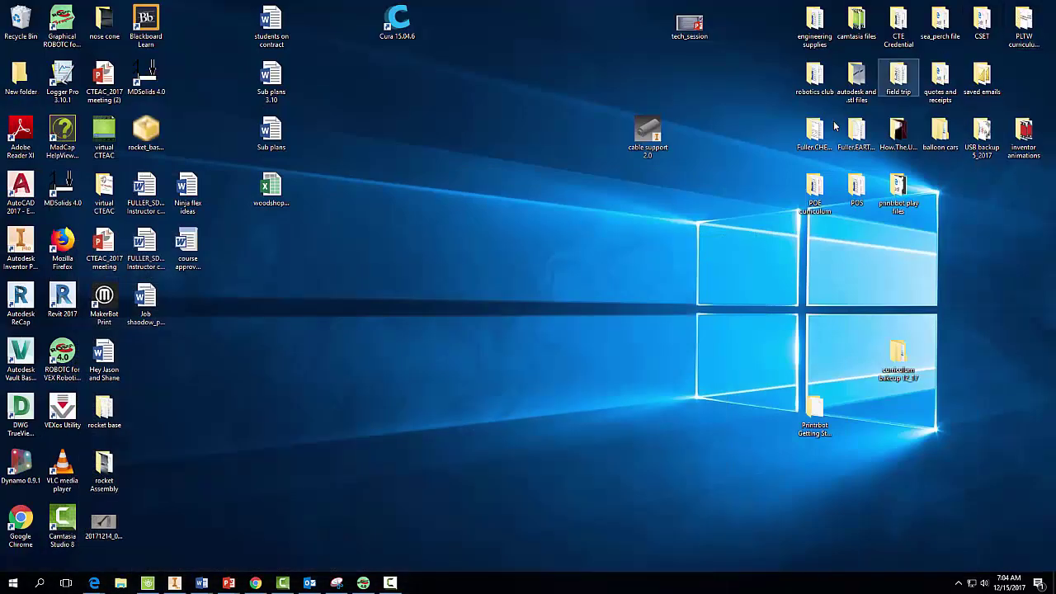
left_click_drag(146, 132, 520, 24)
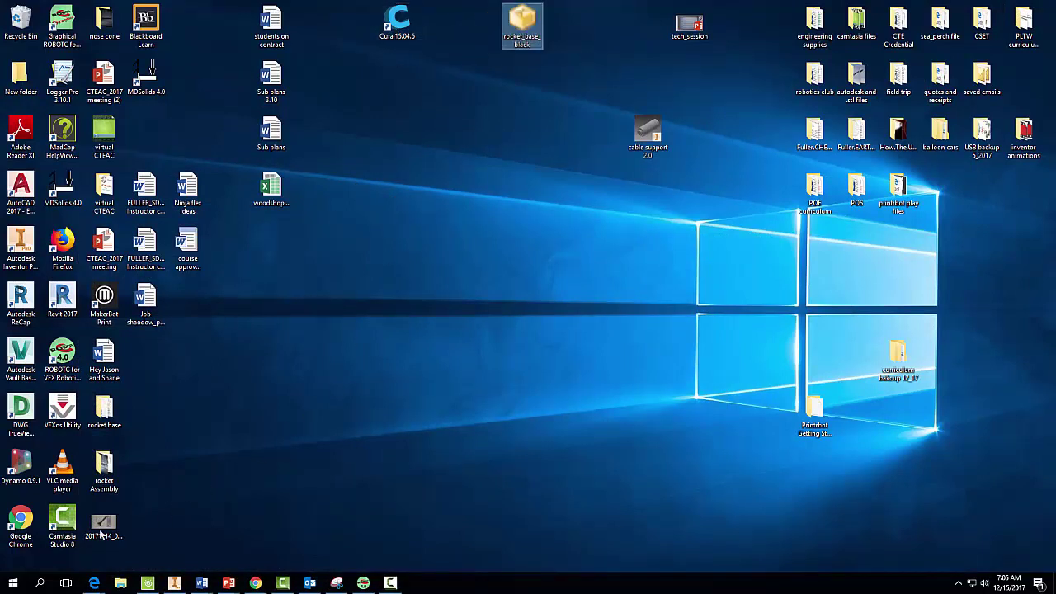
left_click(17, 583)
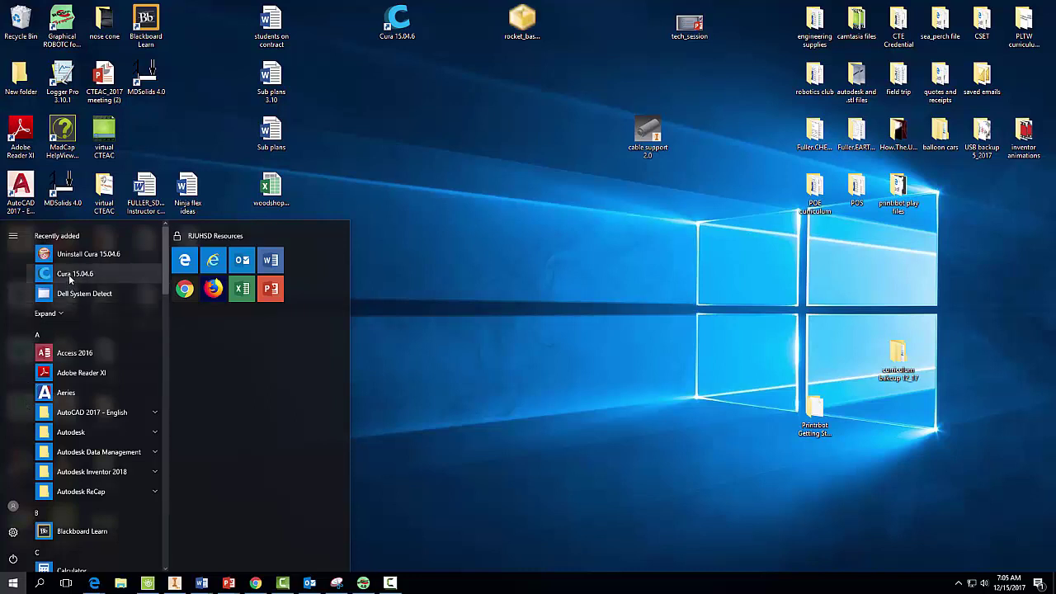
left_click(68, 274)
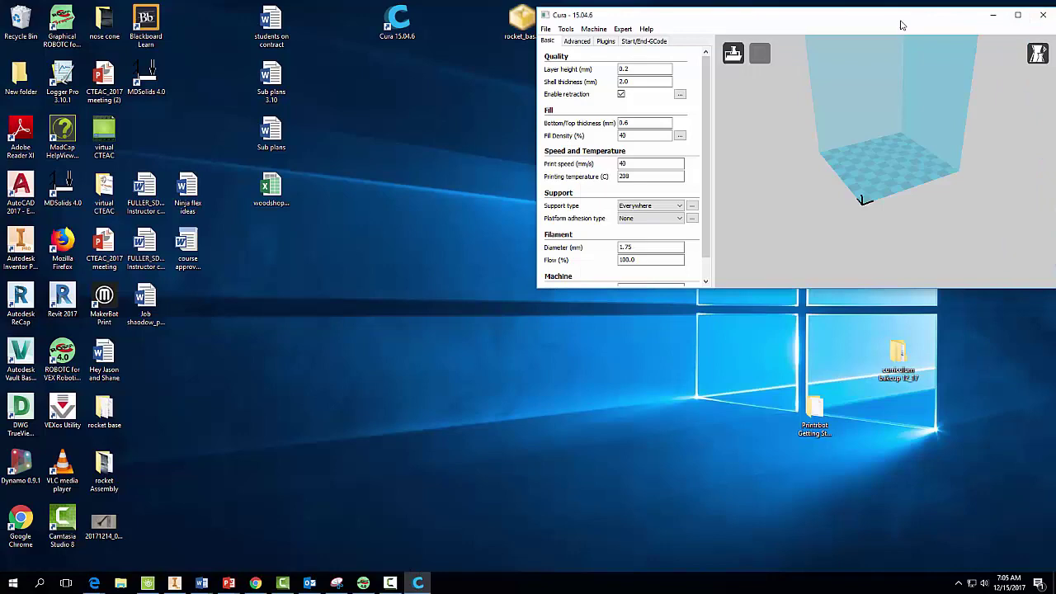
Resize the Cura window and add a Printrbot Play machine through the Add new machine wizard.
left_click_drag(904, 25, 496, 132)
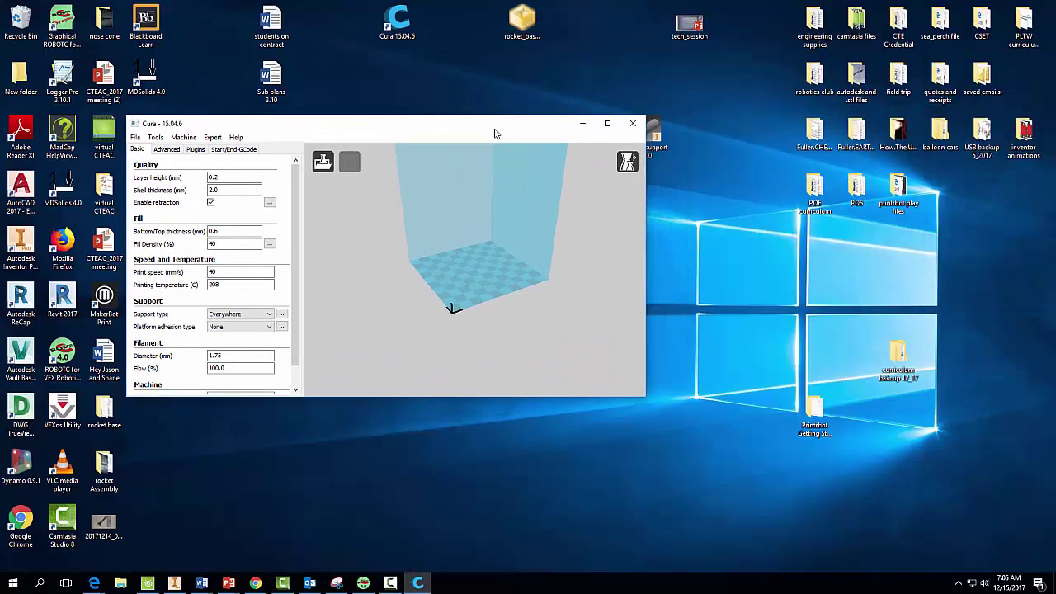
left_click(183, 137)
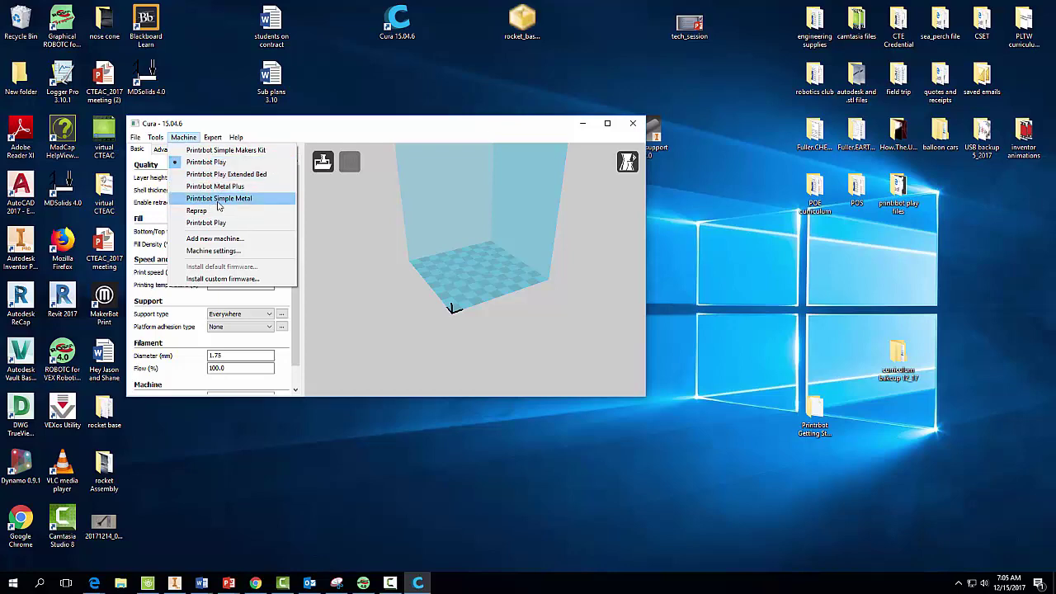
left_click(216, 238)
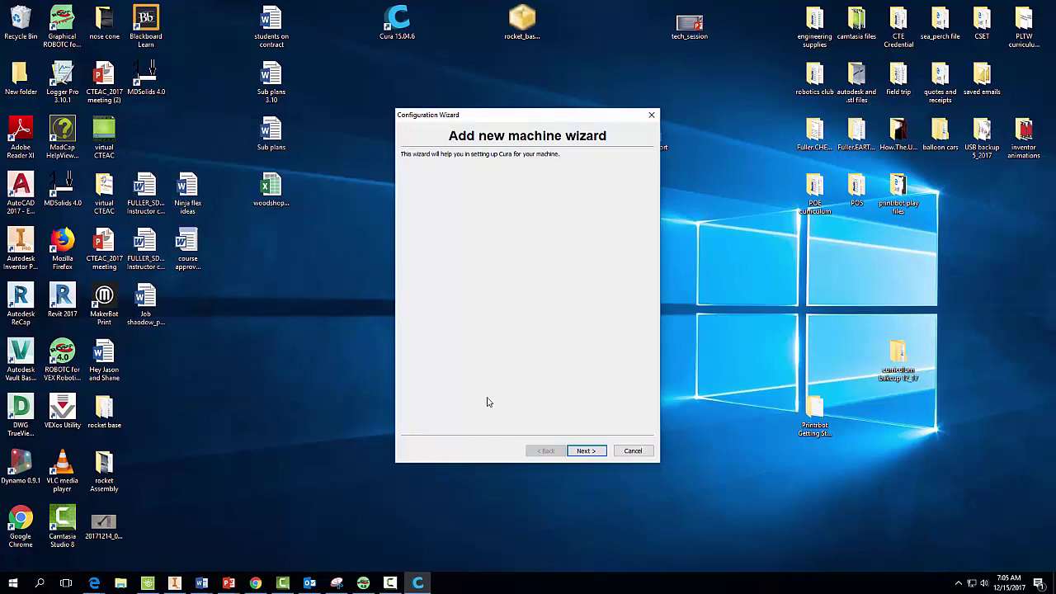
left_click(591, 451)
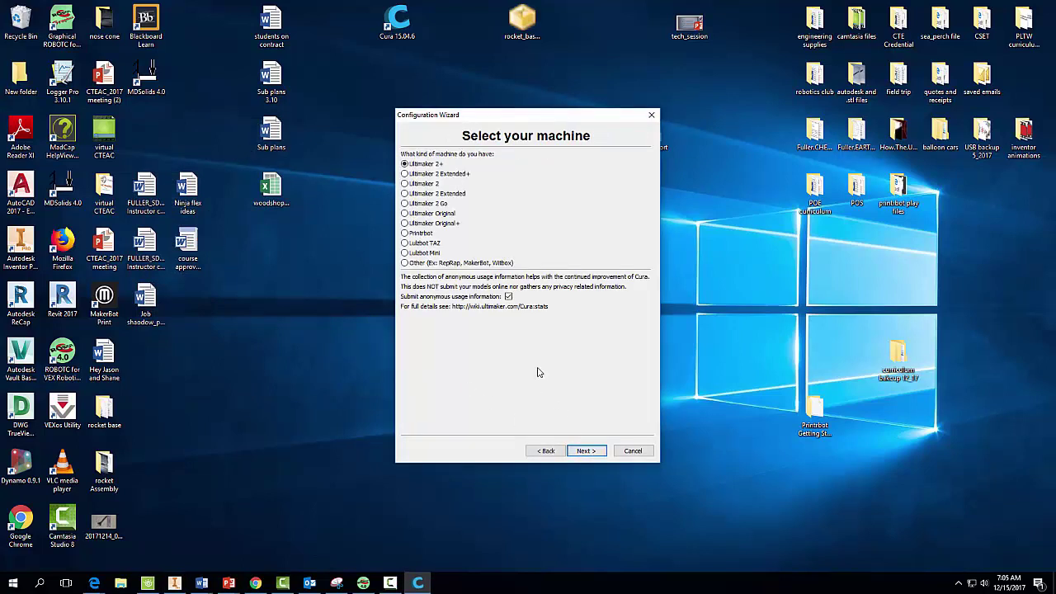
left_click(406, 233)
left_click(586, 451)
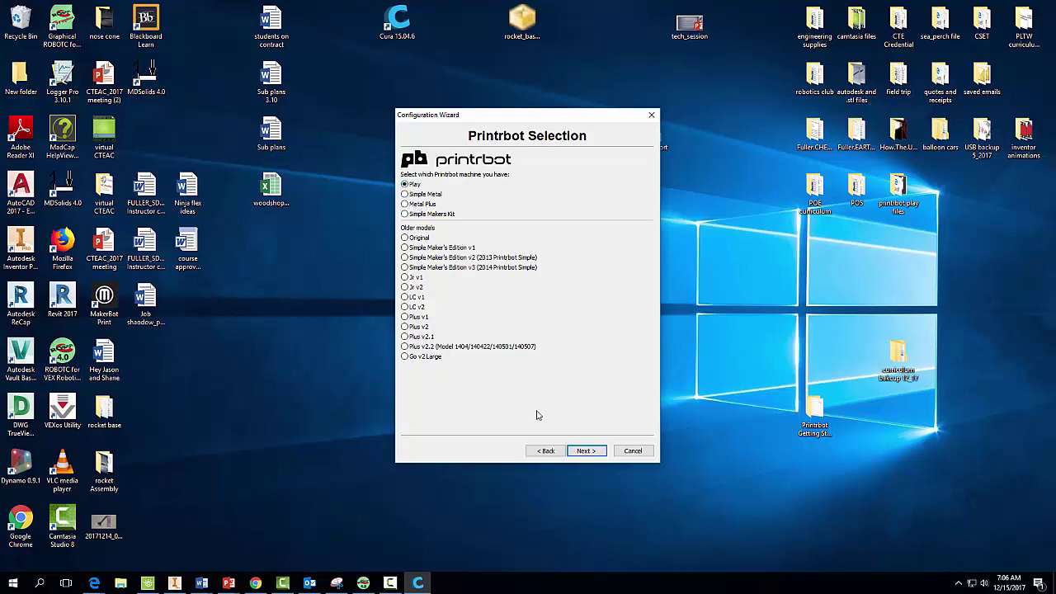
left_click(587, 452)
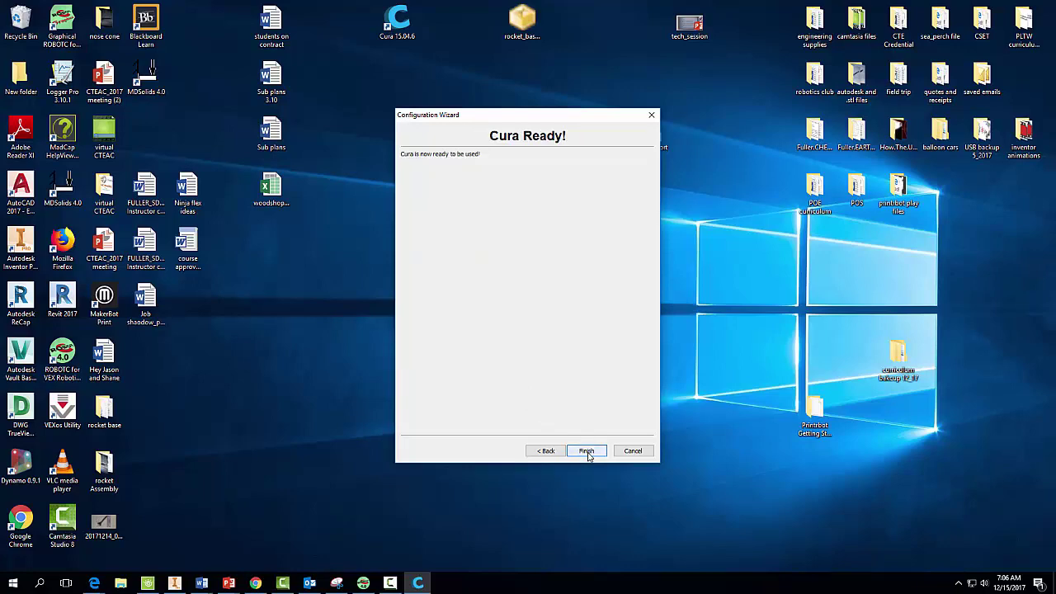
left_click(586, 452)
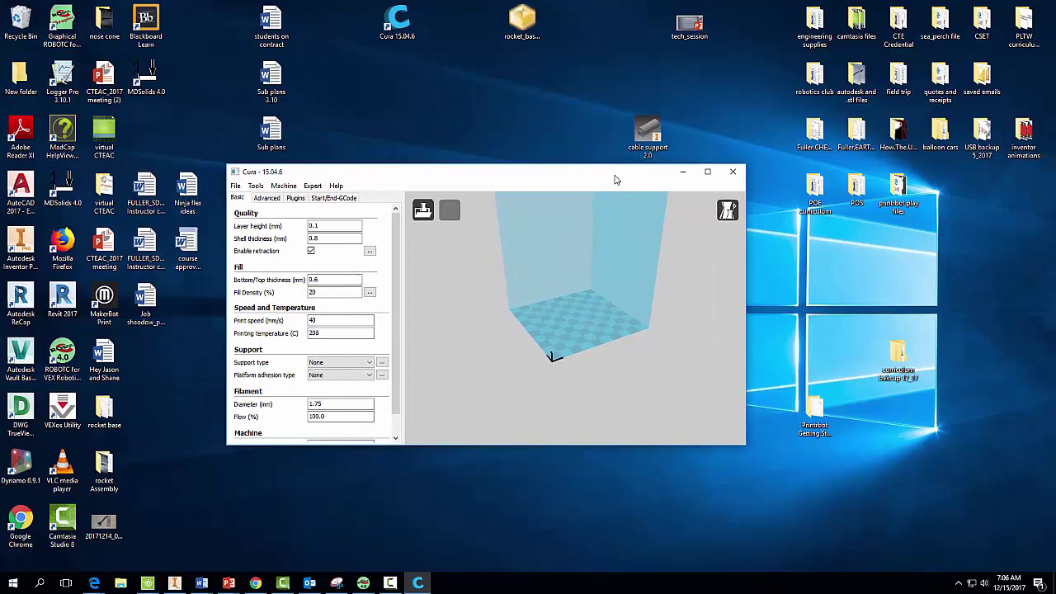
Drag rocket_base_black from the desktop onto the build plate, then delete it again.
left_click(523, 24)
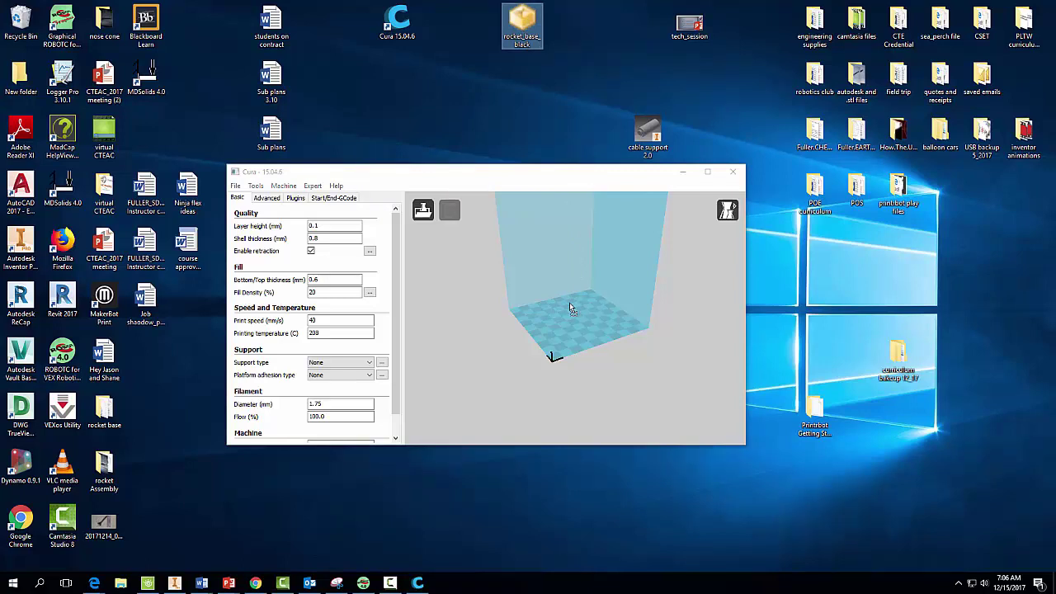
left_click_drag(569, 304, 570, 302)
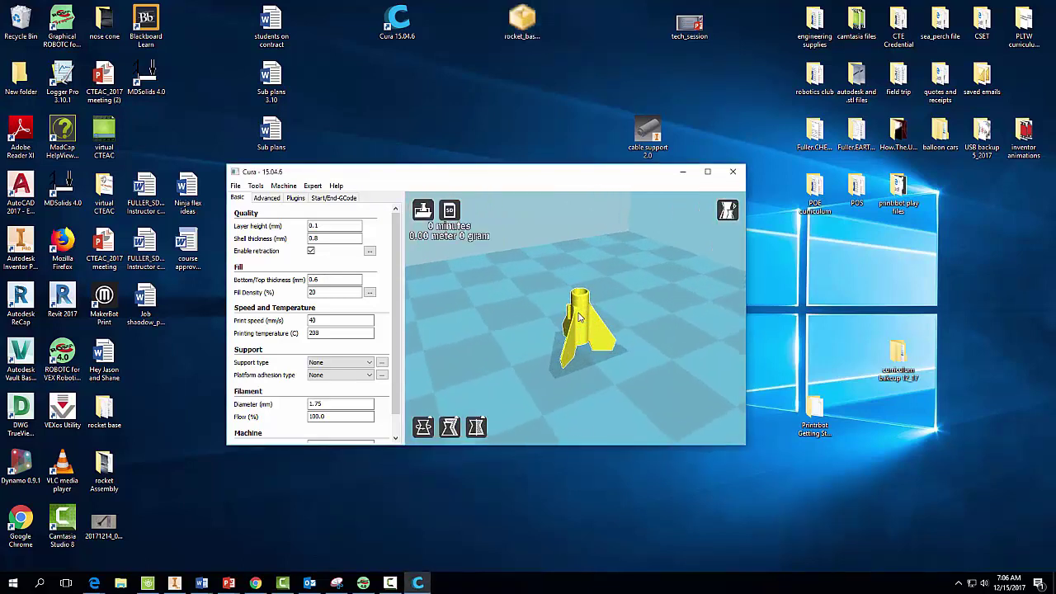
key("Delete")
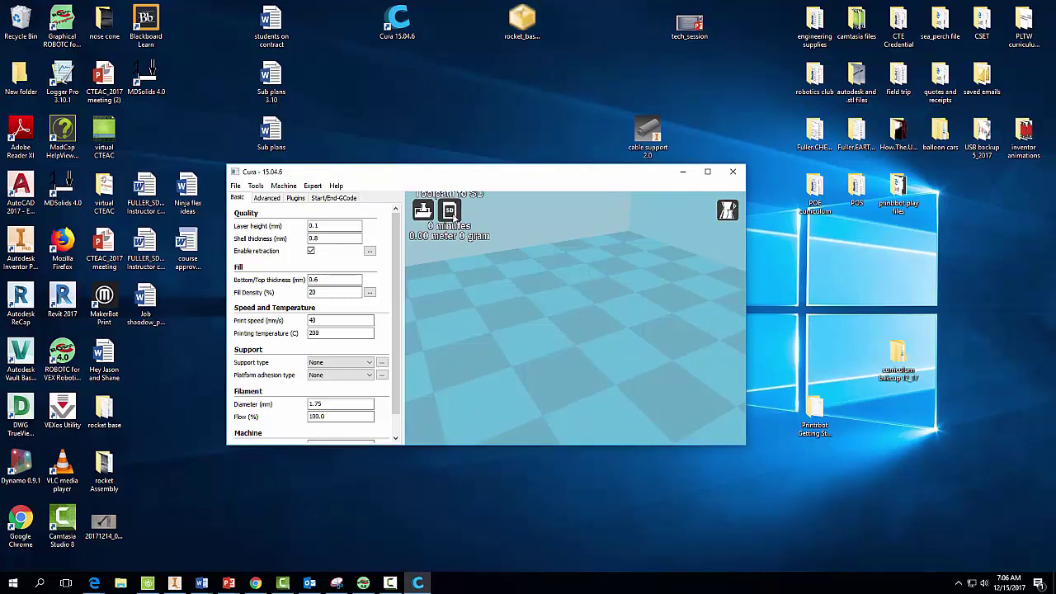
Load rocket_base_black from the Desktop through the open-model dialog and maximize Cura.
left_click(237, 186)
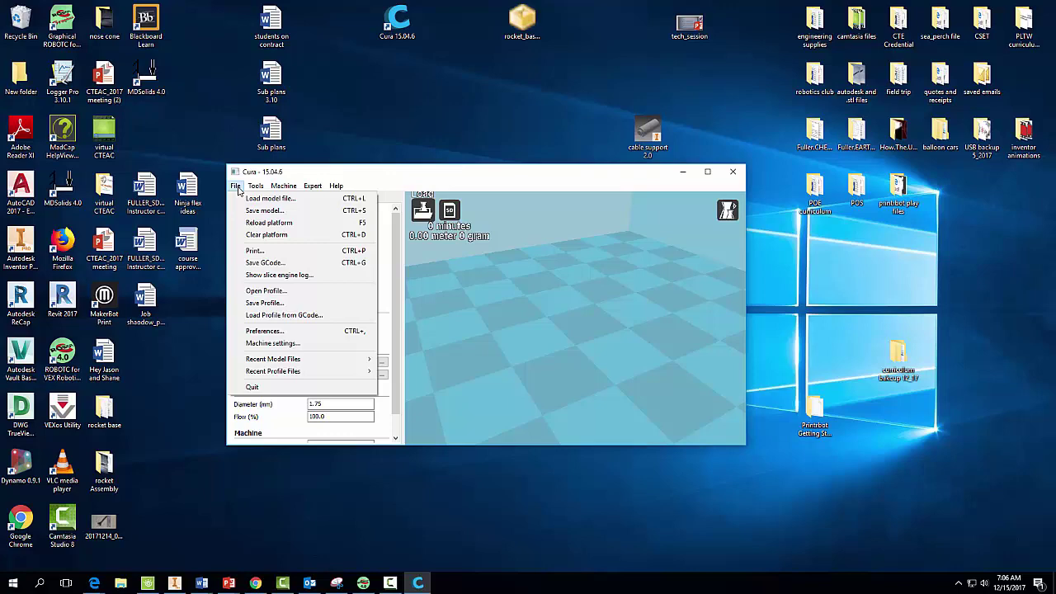
left_click(262, 199)
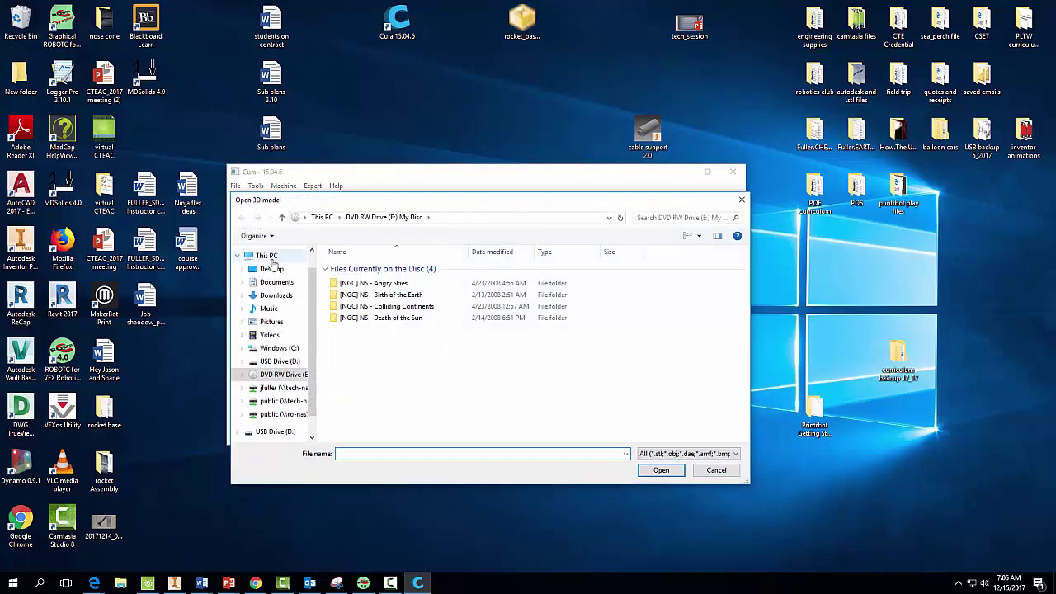
left_click(274, 270)
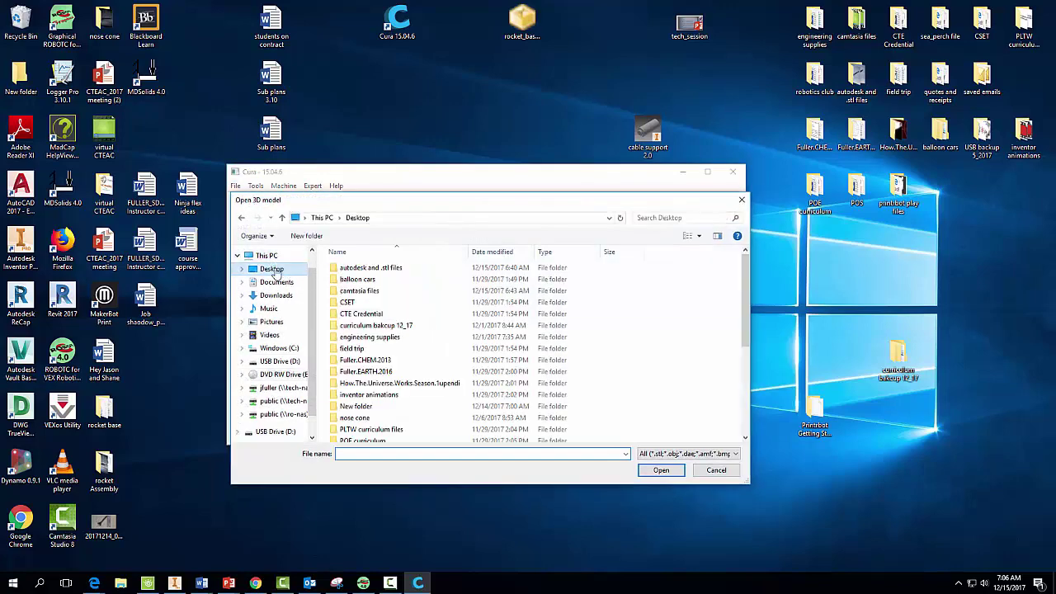
scroll(540, 376, "down", 5)
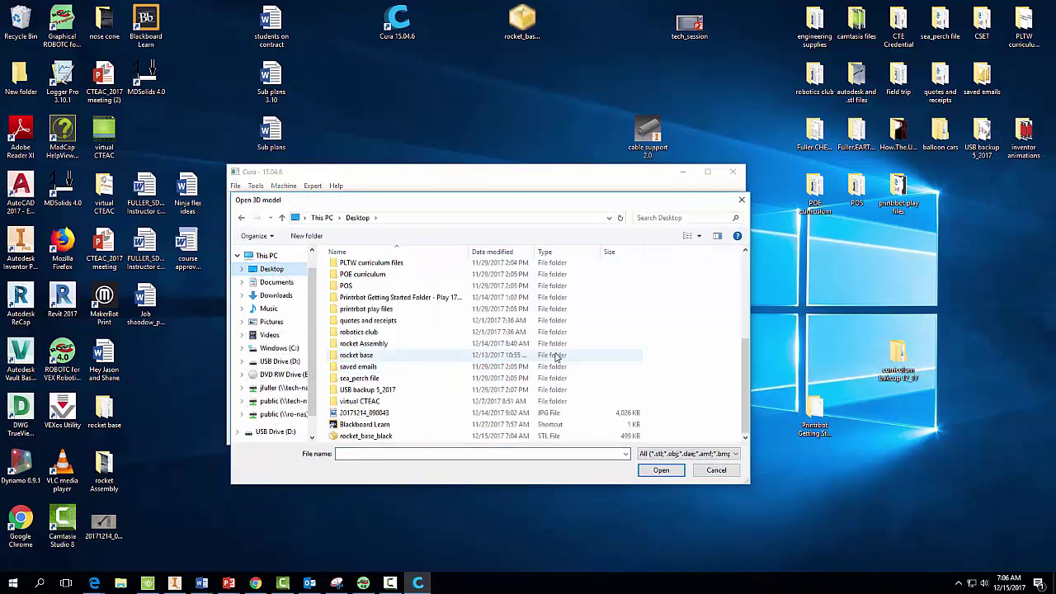
left_click(367, 436)
left_click(661, 470)
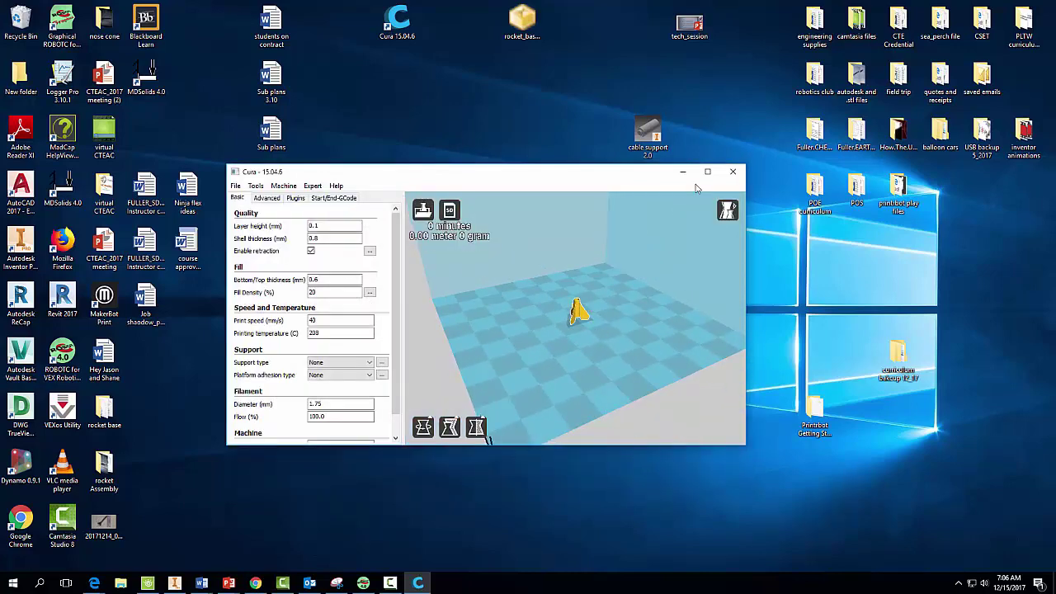
left_click(707, 174)
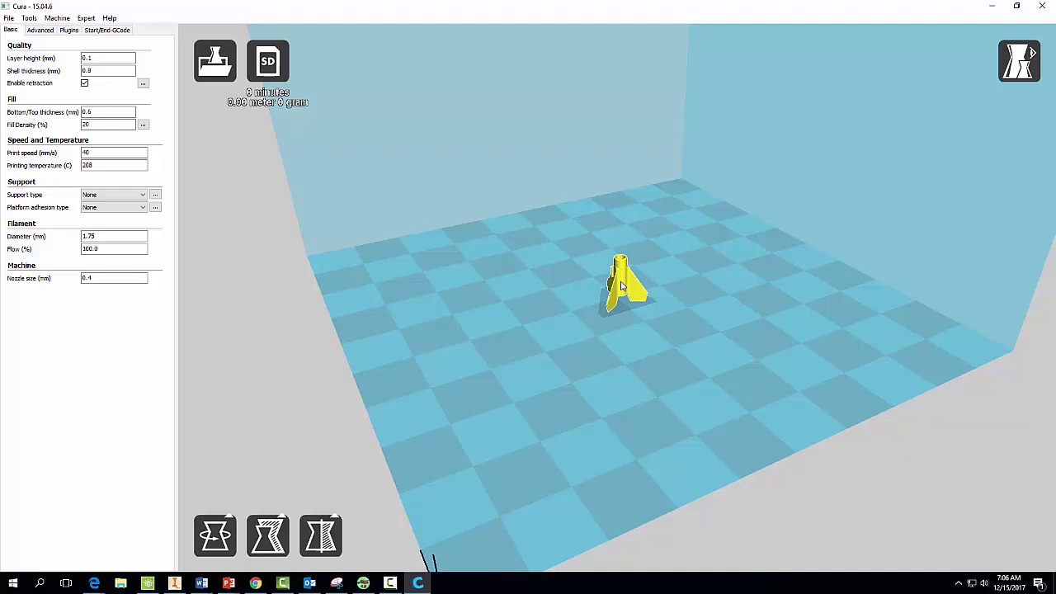
Scale the rocket base uniformly from 1 to 10, giving 90.5 × 79.8 × 94.6 mm.
scroll(624, 287, "up", 5)
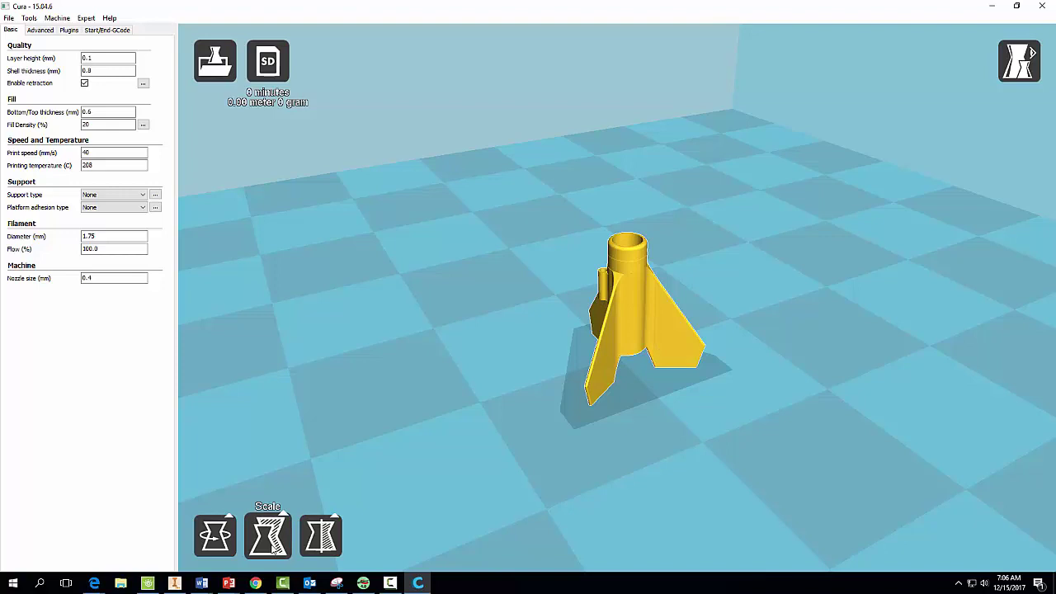
left_click(272, 546)
left_click(389, 412)
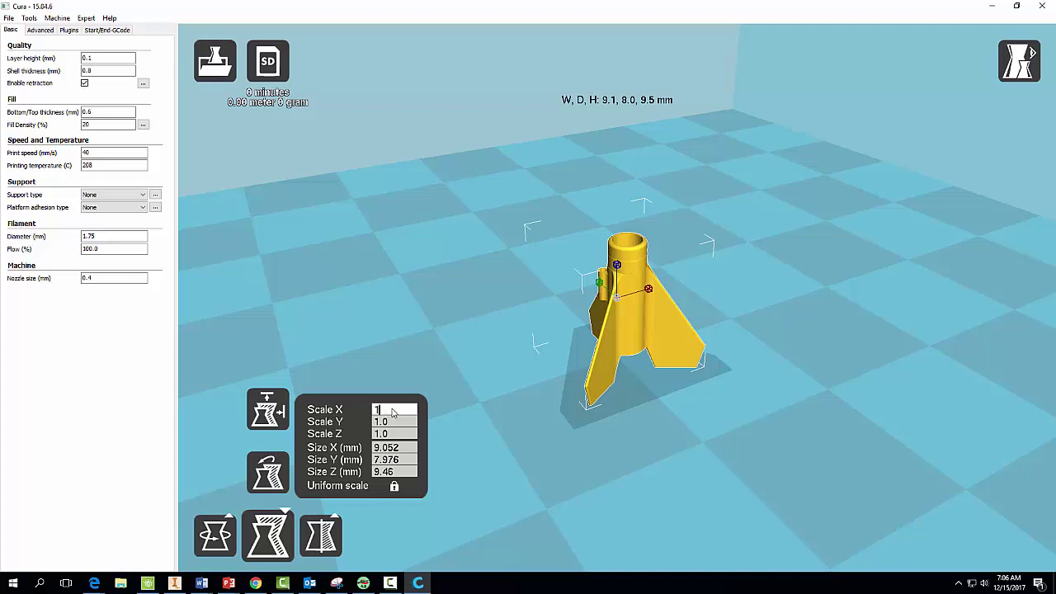
type("0")
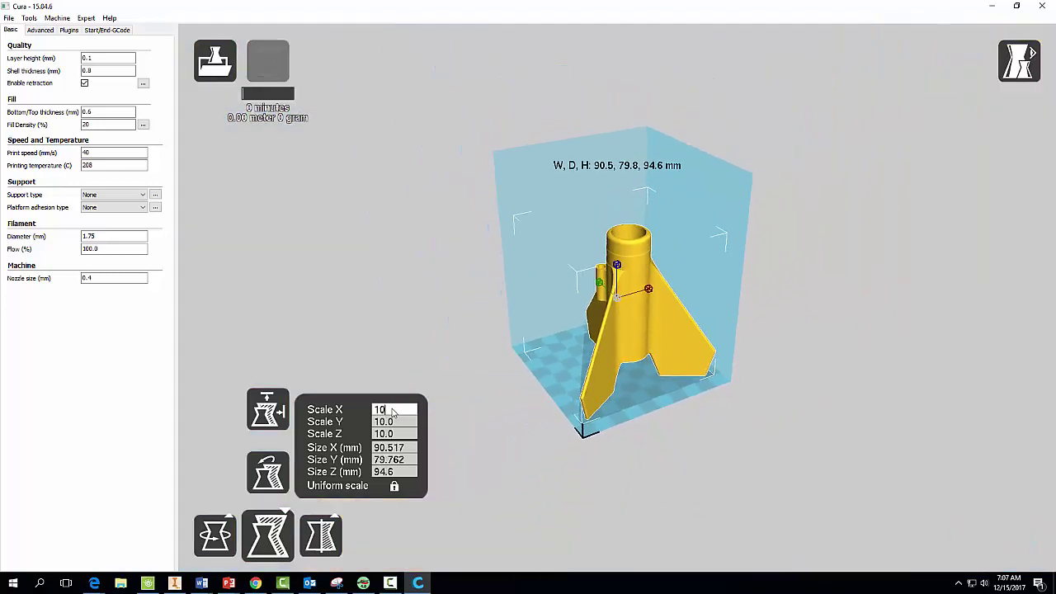
left_click(487, 510)
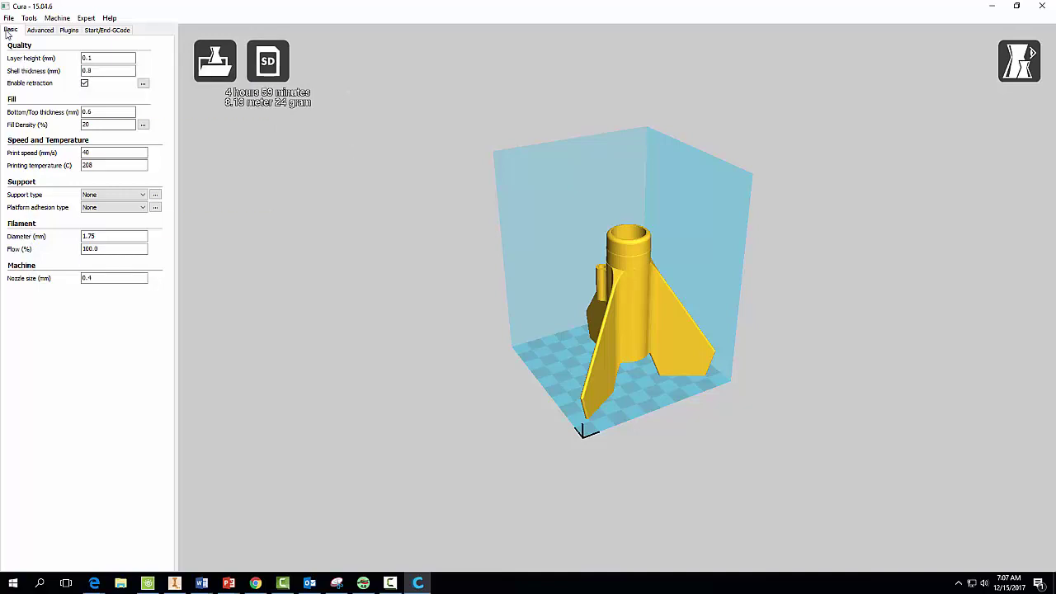
Change layer height to 0.2 mm and both shell and bottom/top thickness to 2 mm.
left_click(91, 58)
double_click(81, 72)
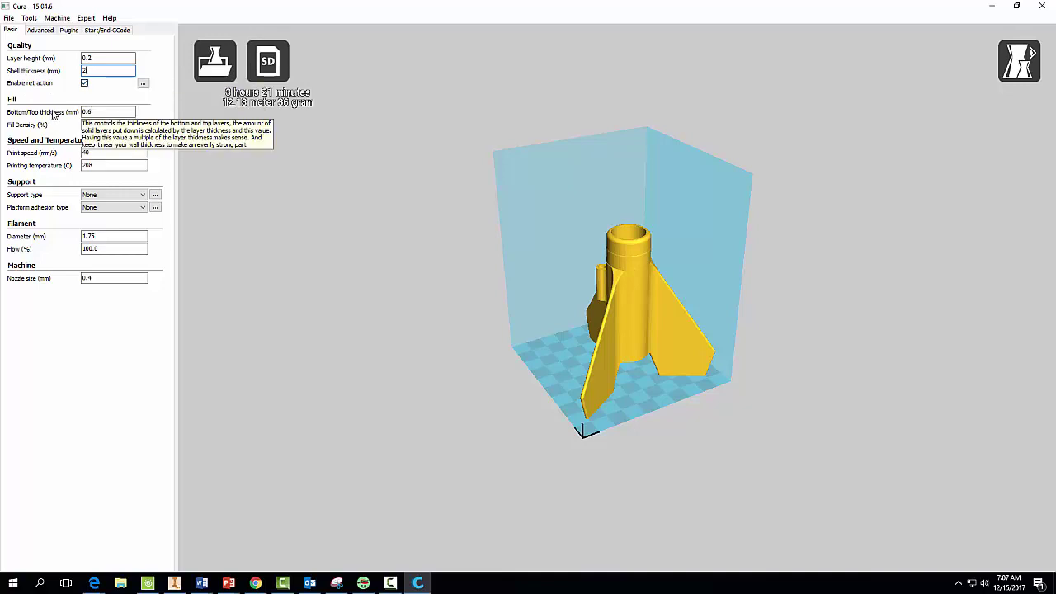
double_click(98, 114)
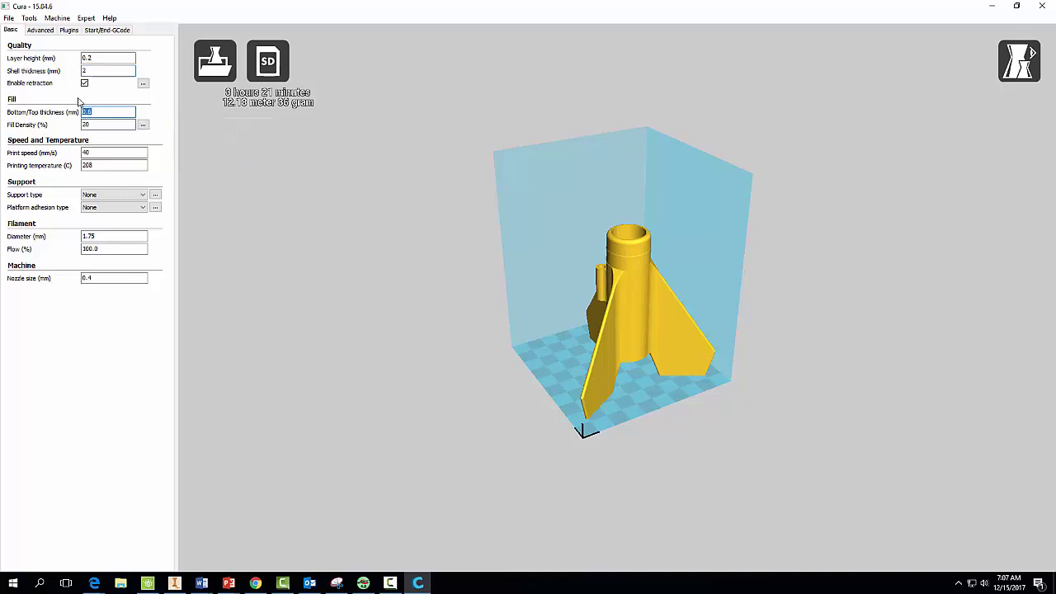
type("2")
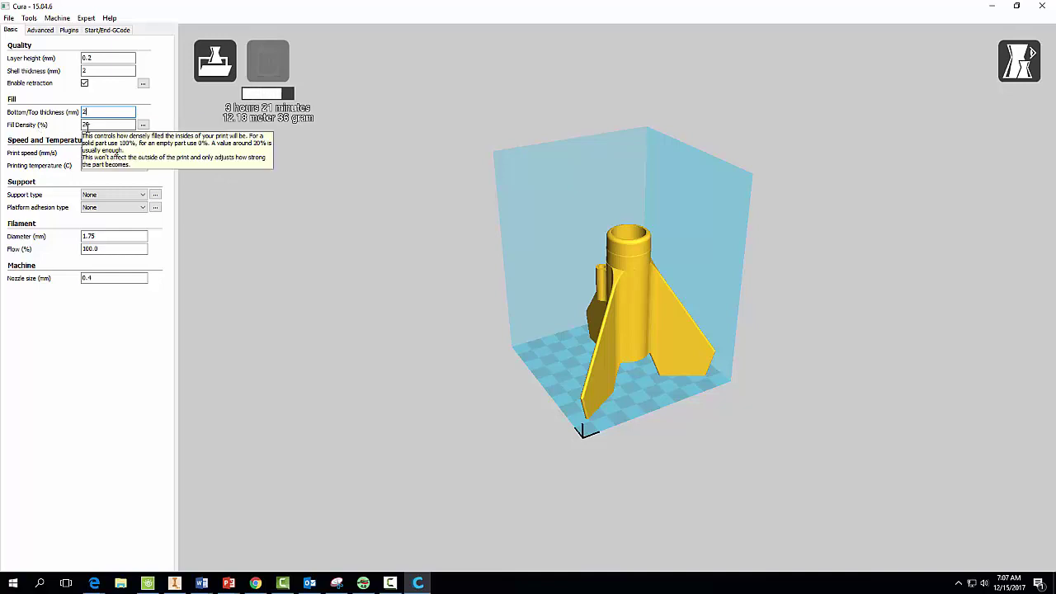
Review fill density, print speed and temperature, then set Support to Everywhere and adhesion to Raft.
key("Tab")
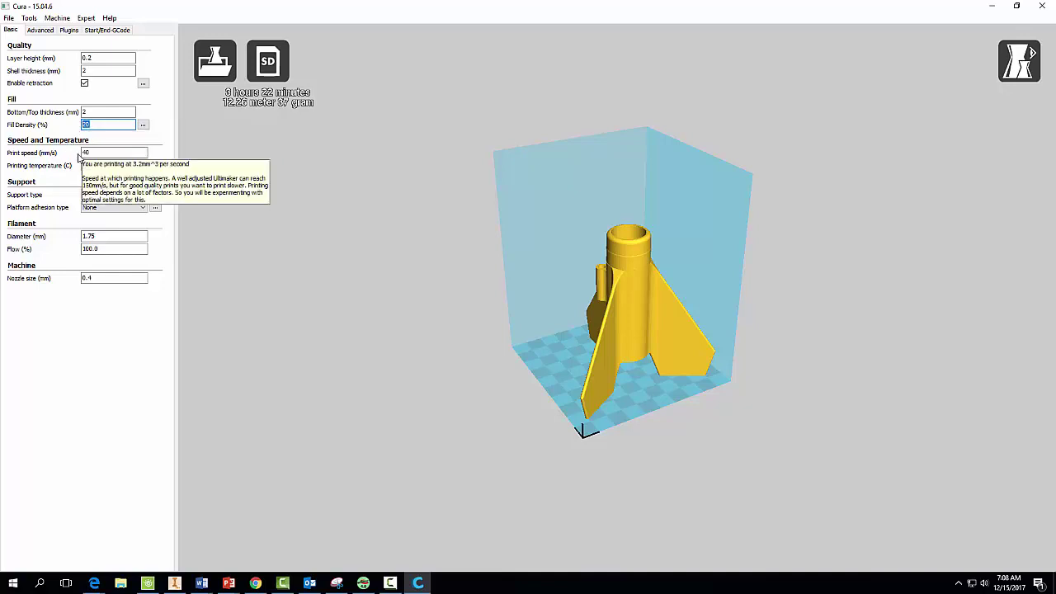
left_click(92, 152)
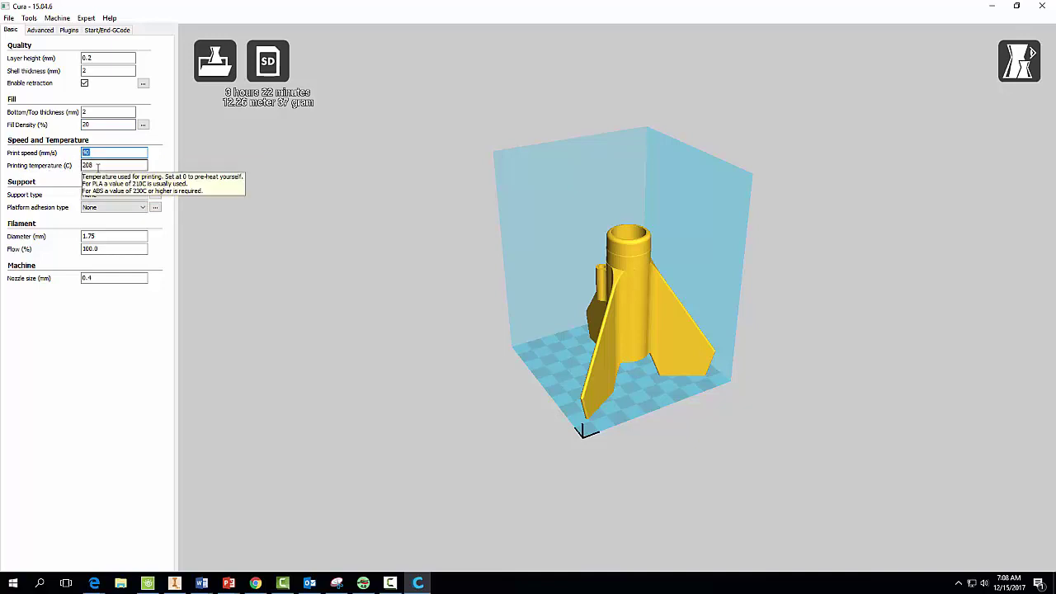
left_click(97, 167)
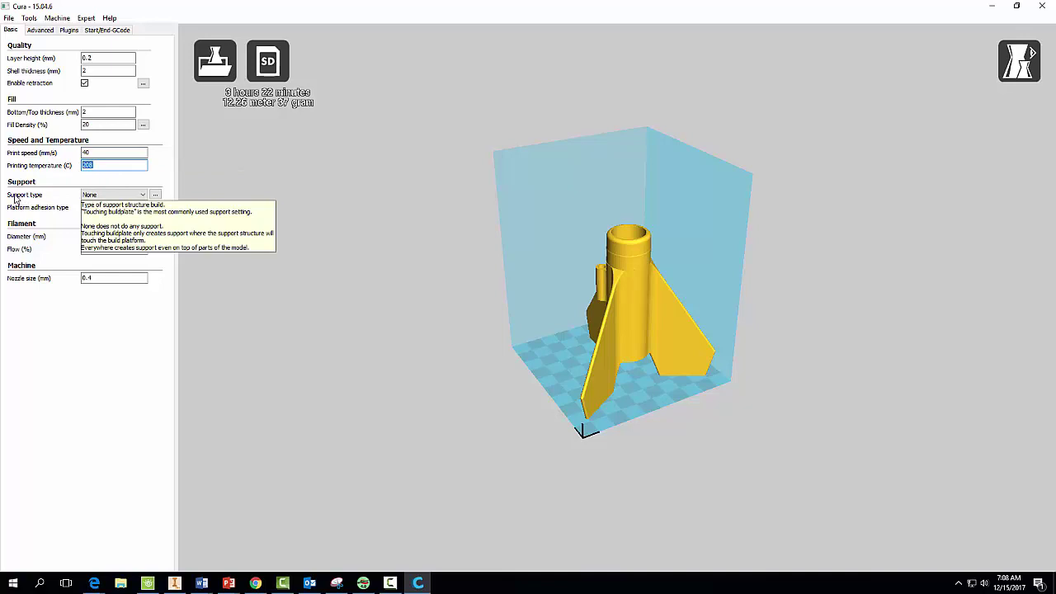
left_click(98, 196)
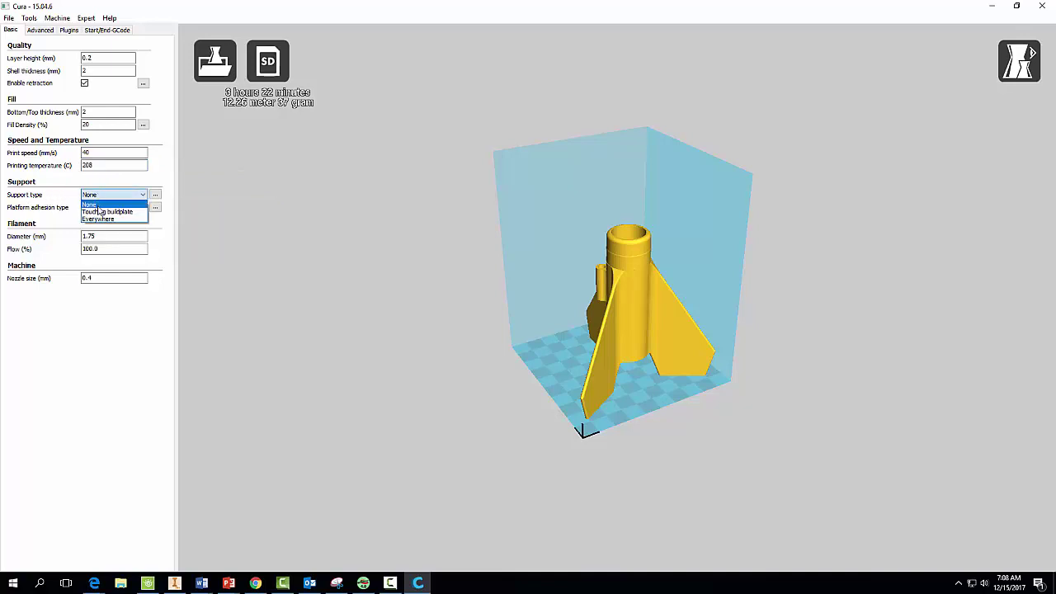
left_click(98, 219)
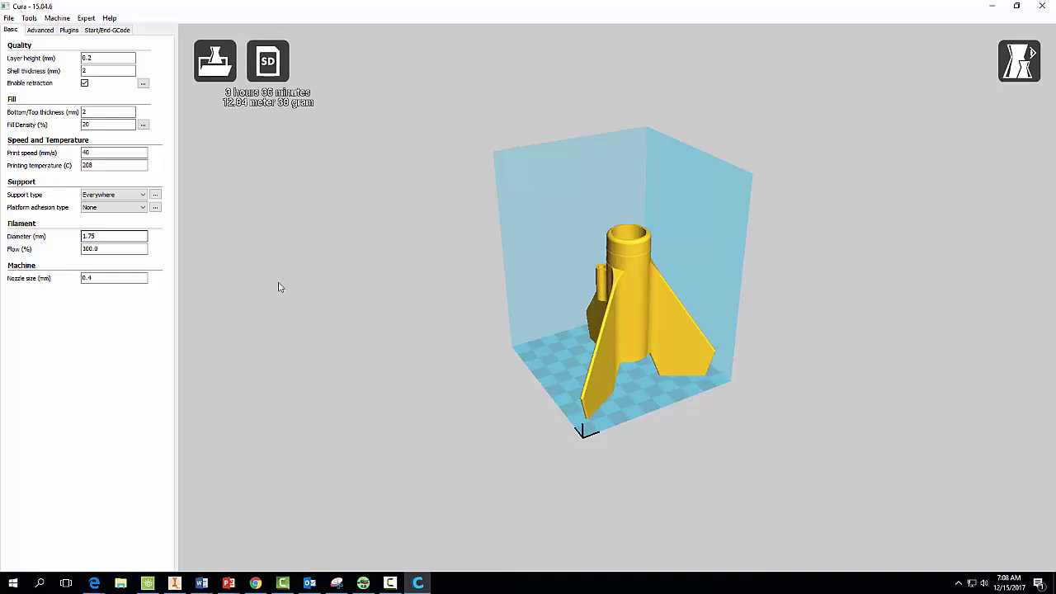
left_click(120, 208)
left_click(101, 232)
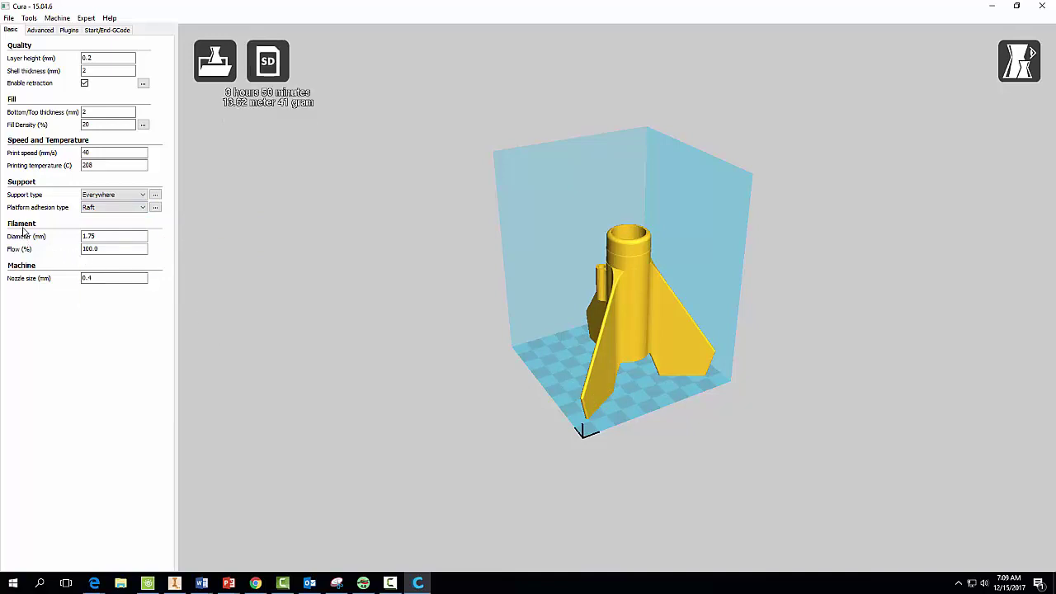
Check the filament diameter and leave the nozzle size at 0.4 mm.
mouse_move(16, 240)
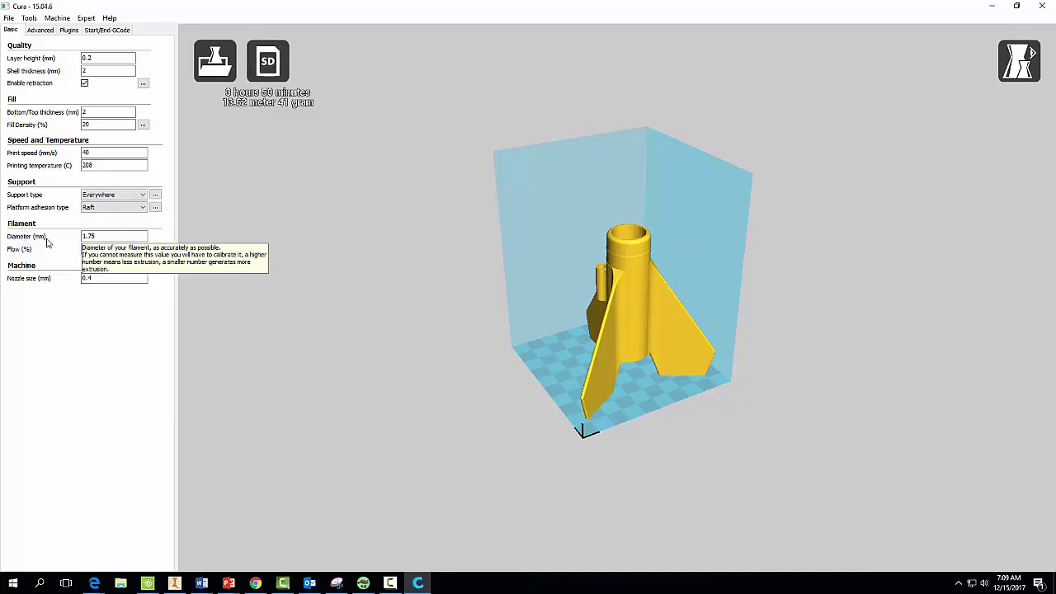
double_click(78, 237)
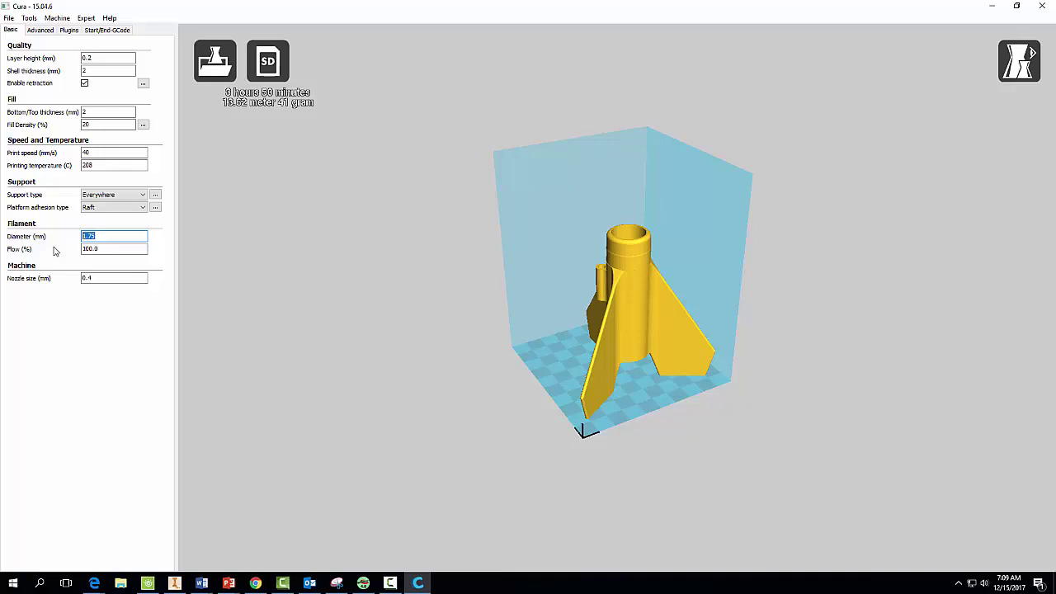
mouse_move(54, 251)
left_click(96, 280)
double_click(96, 280)
left_click(102, 278)
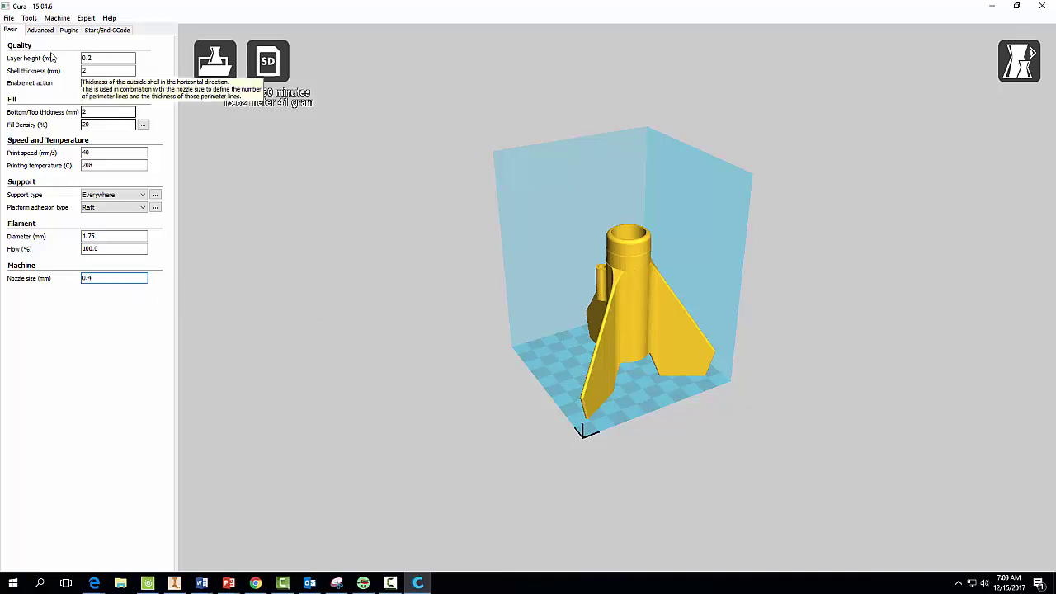
Open Cura's File menu after reading the setting tooltips.
left_click(9, 18)
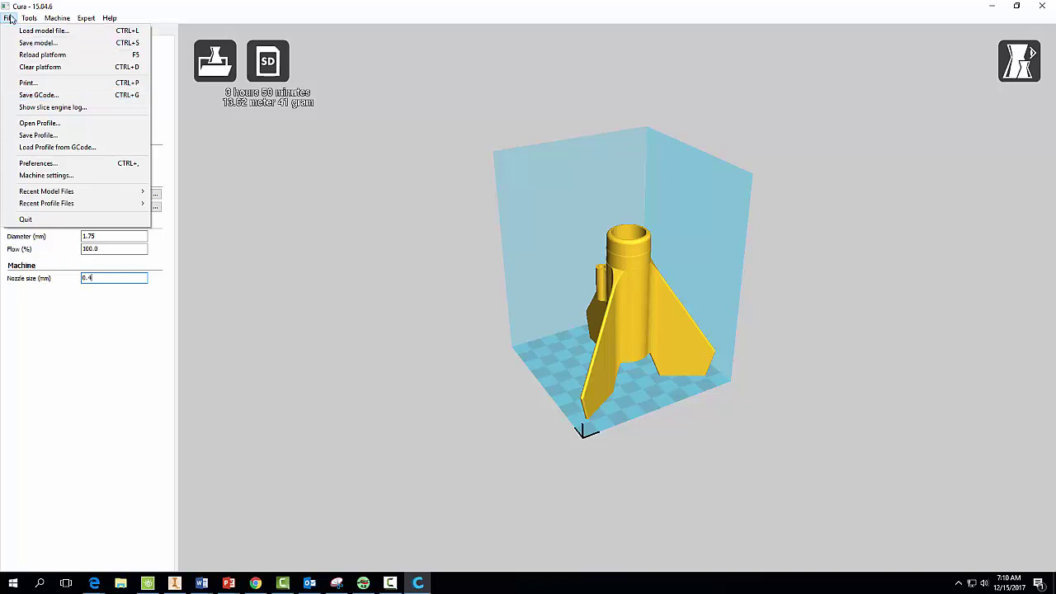
Save the G-code to USB Drive (D:) with the prefix 'obs_' added to rocket_base_black.
left_click(35, 97)
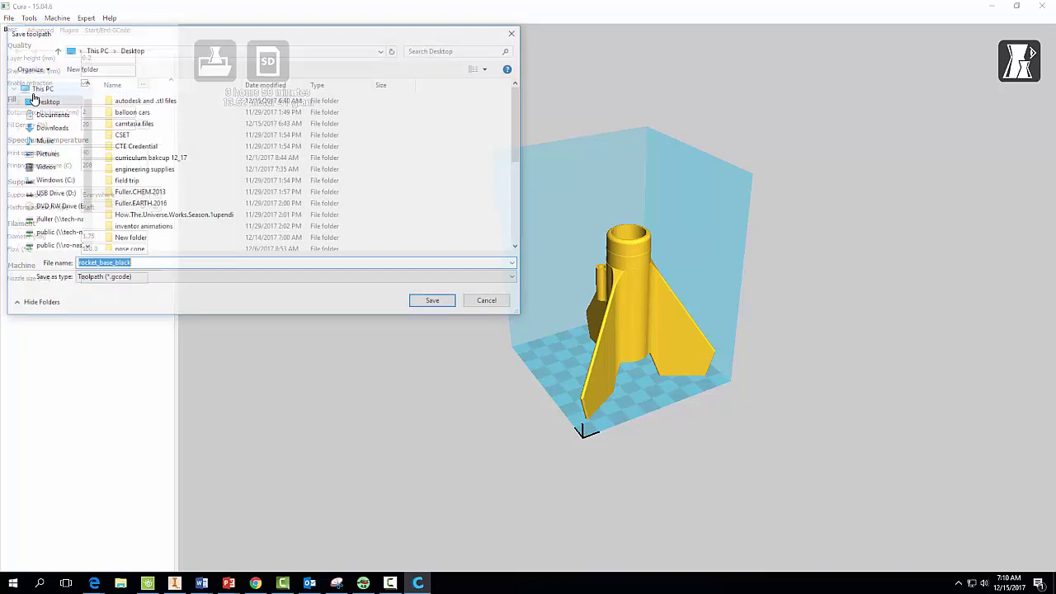
left_click(47, 194)
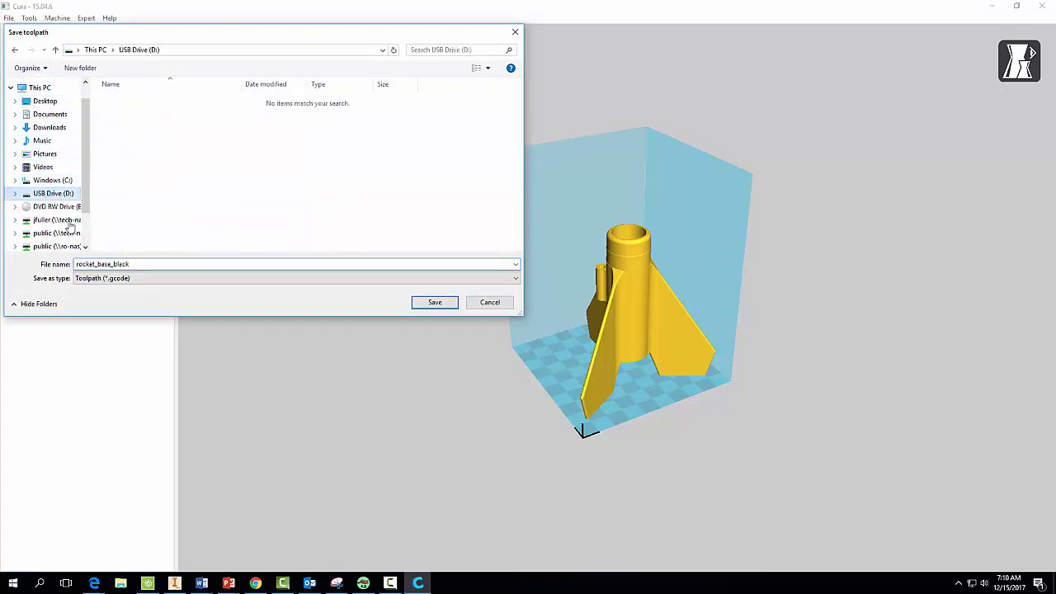
left_click(138, 265)
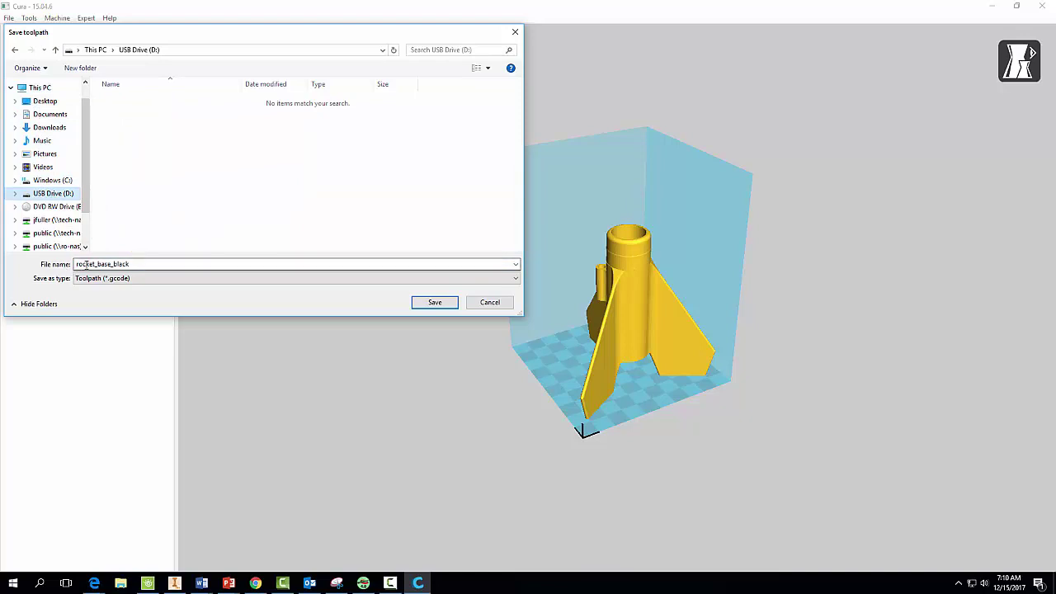
double_click(131, 264)
left_click(131, 264)
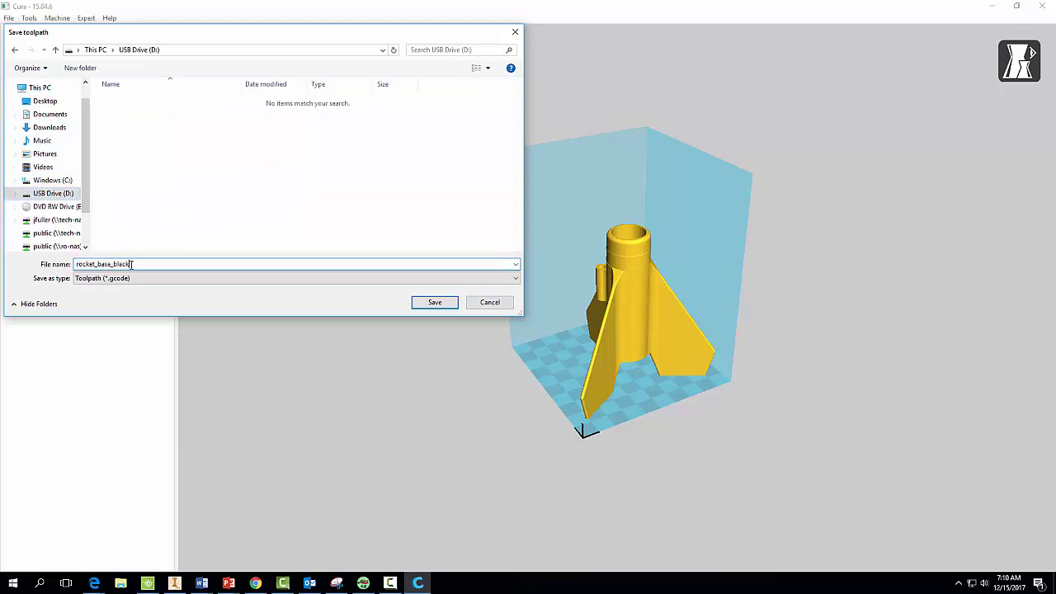
left_click_drag(132, 264, 74, 266)
left_click(132, 264)
type("obs_")
left_click(433, 304)
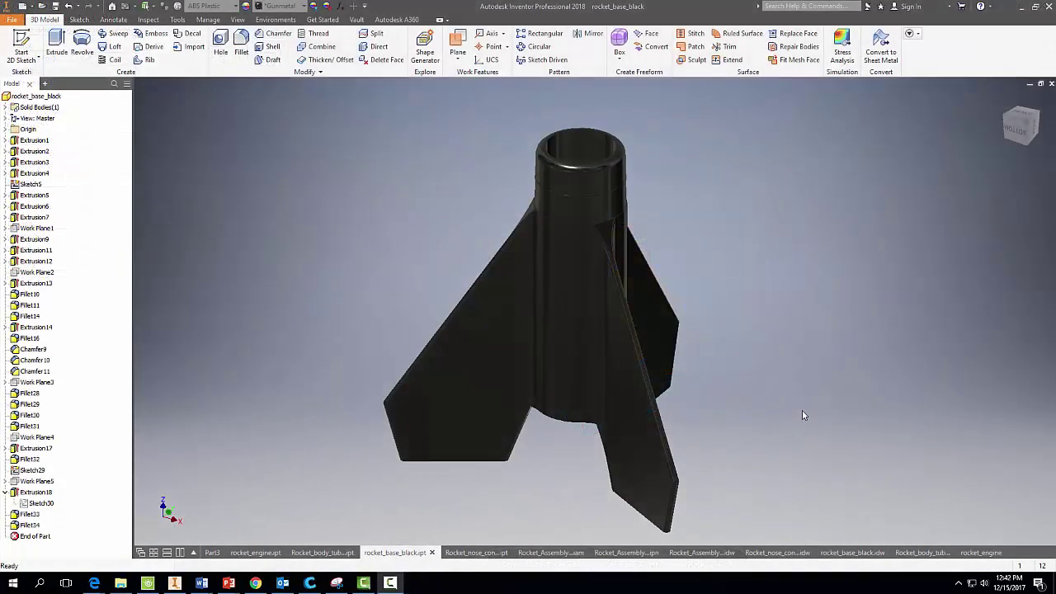
Switch to the Rocket_nose_cone_black part and export it as an STL file onto the Desktop.
left_click(476, 552)
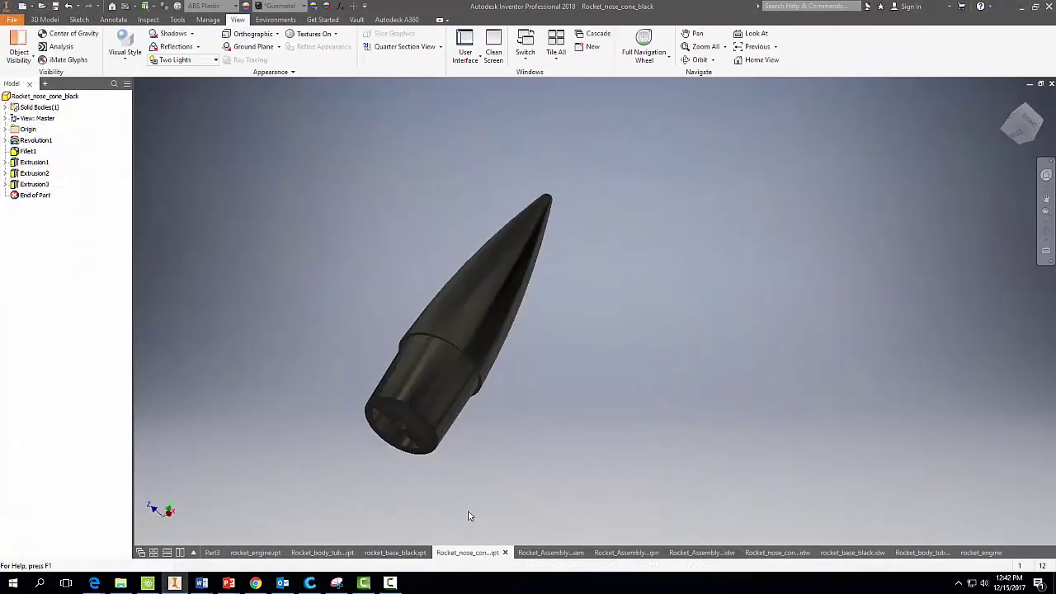
left_click(13, 19)
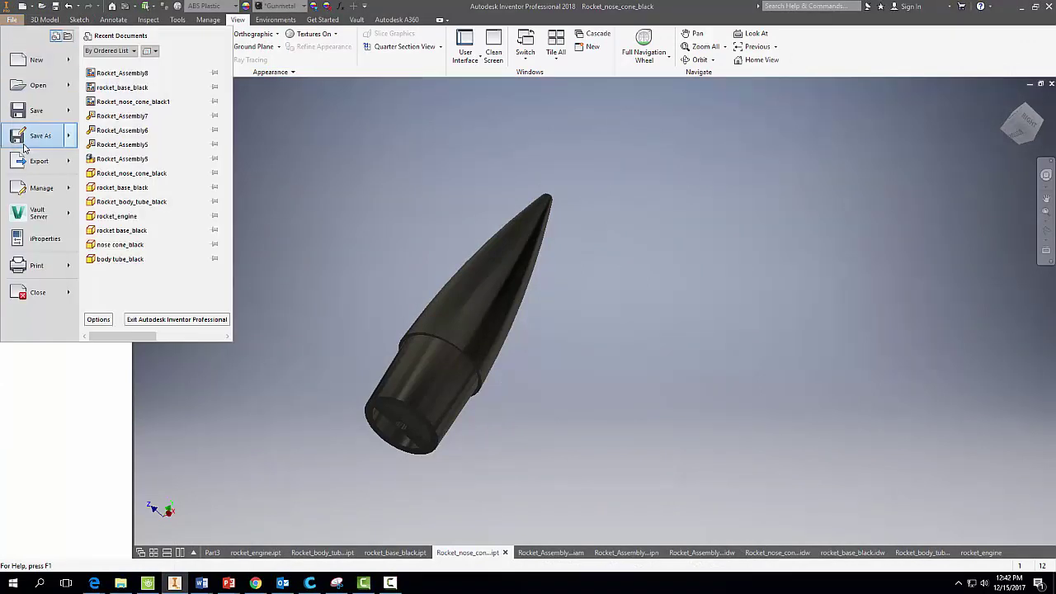
mouse_move(35, 169)
left_click(128, 162)
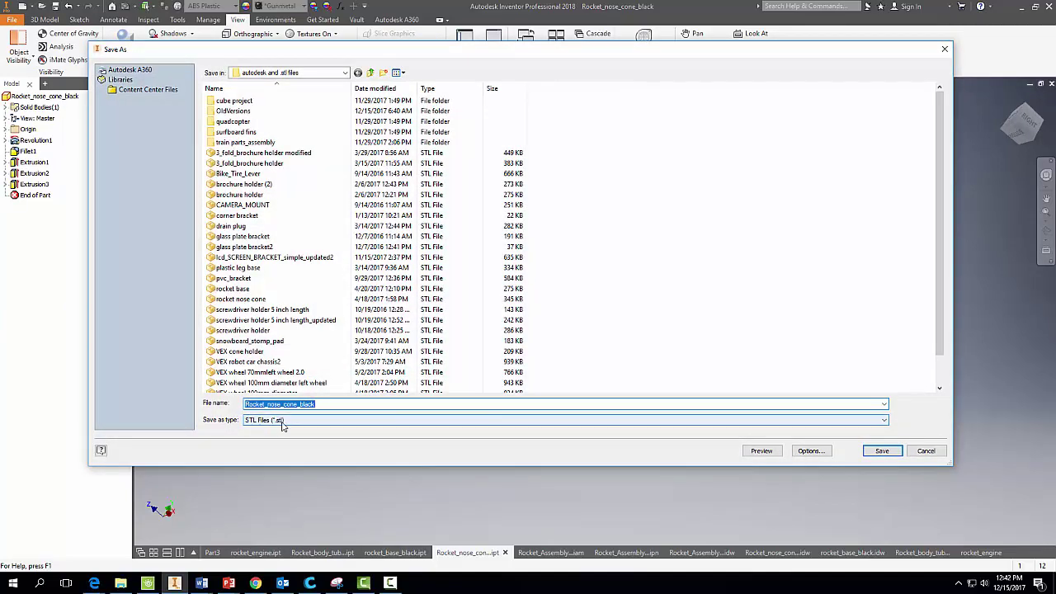
left_click(345, 73)
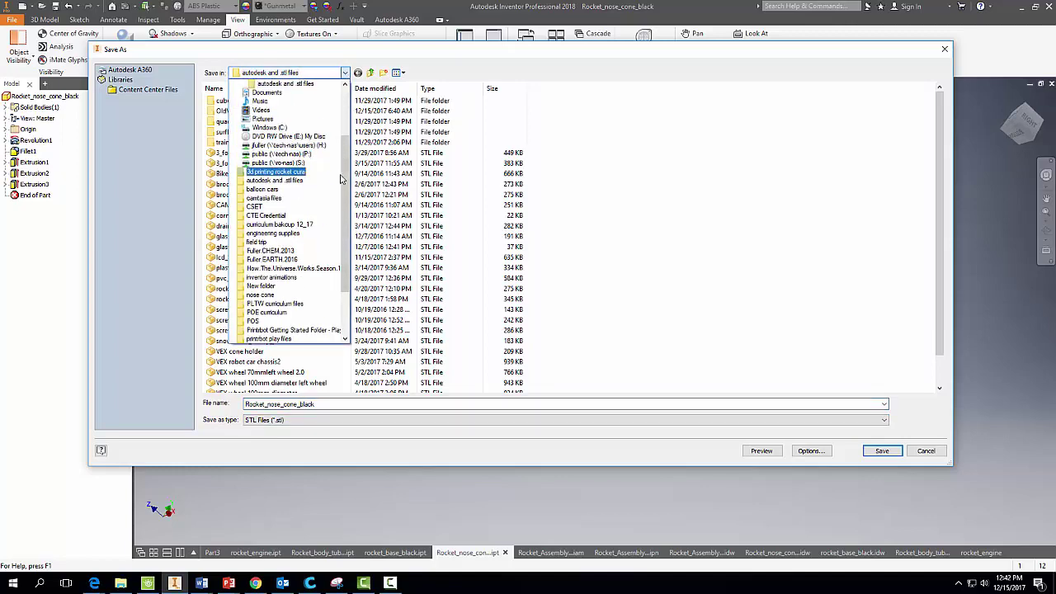
scroll(347, 159, "down", 1)
scroll(347, 160, "up", 3)
left_click(264, 111)
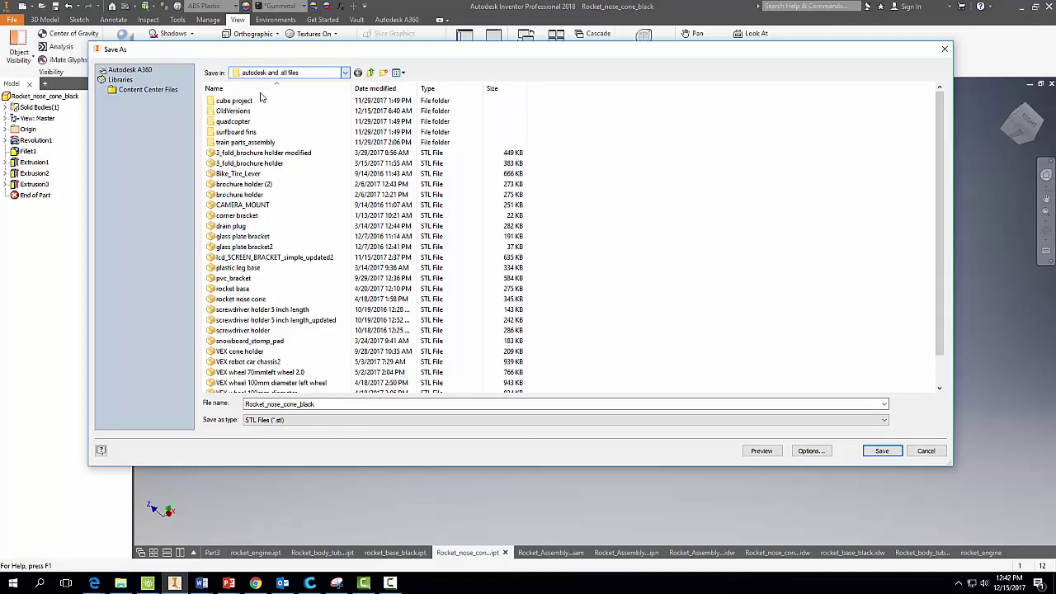
left_click(882, 451)
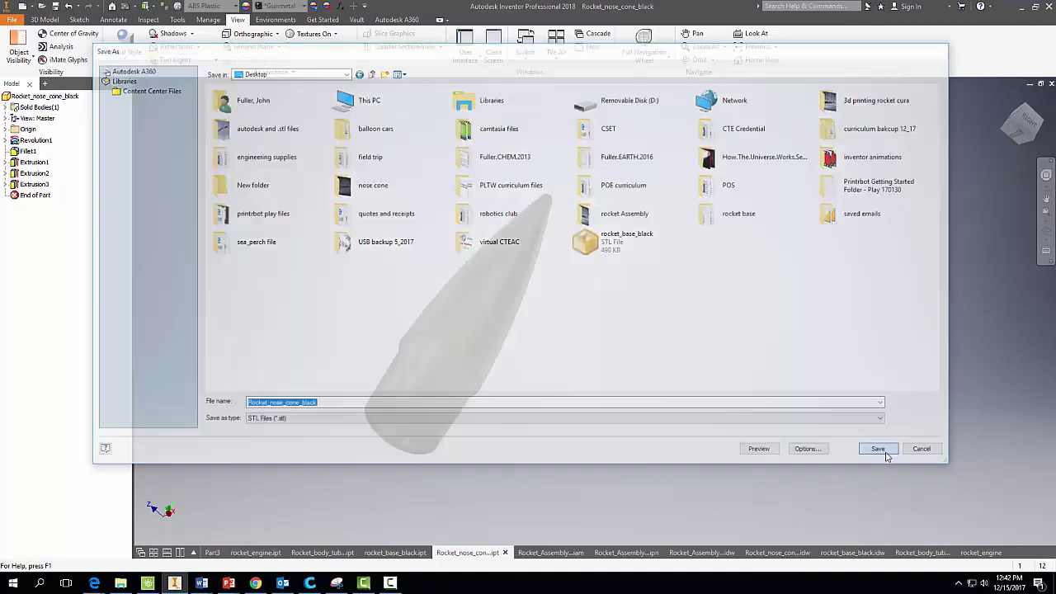
Hide Inventor and Explorer, then delete the rocket base from Cura's build plate.
left_click(1022, 8)
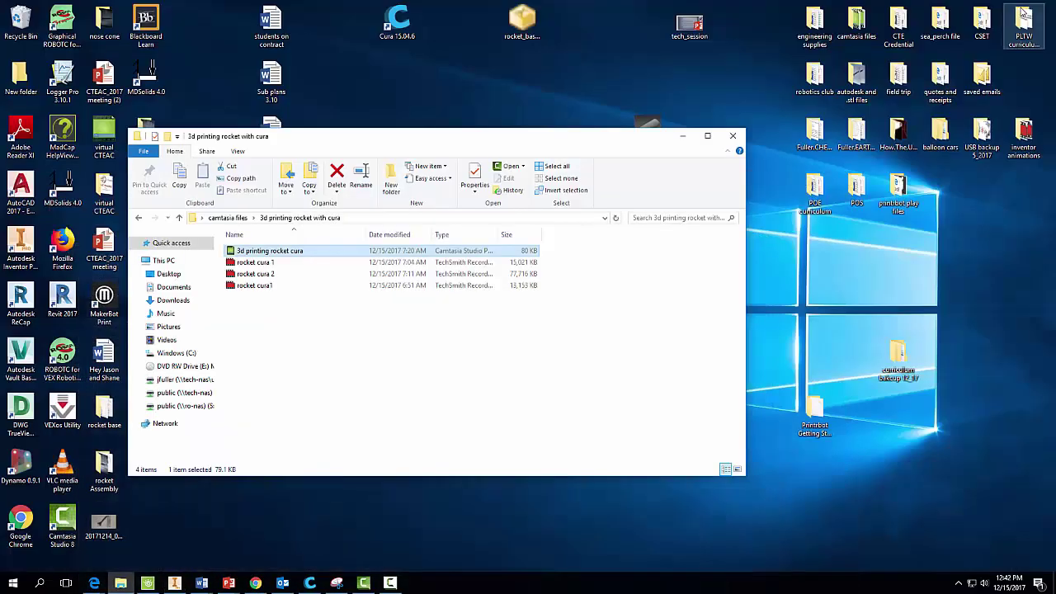
left_click(684, 137)
left_click_drag(145, 354, 576, 27)
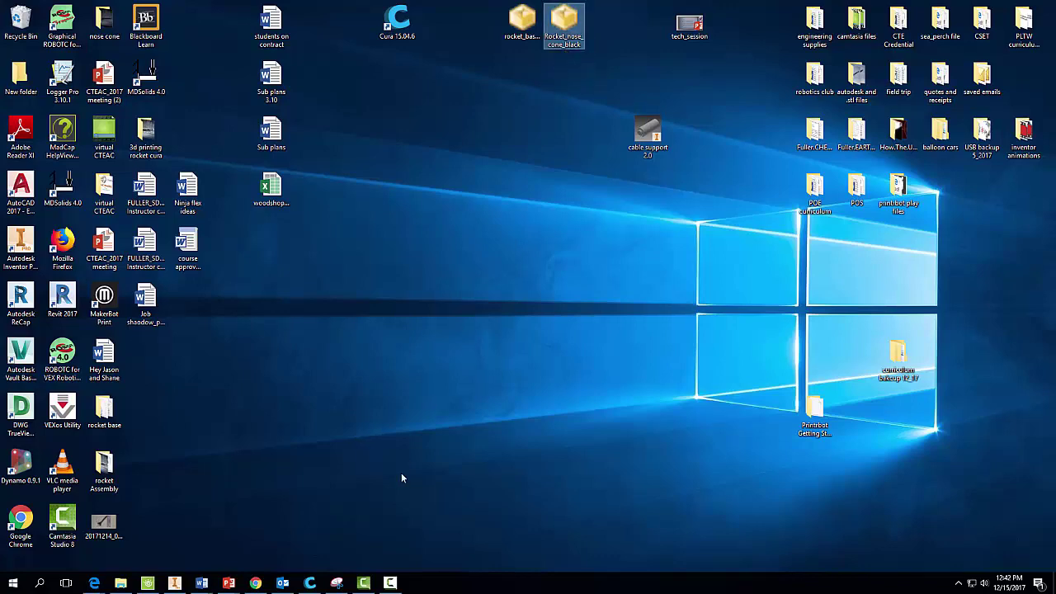
left_click(309, 583)
left_click(618, 297)
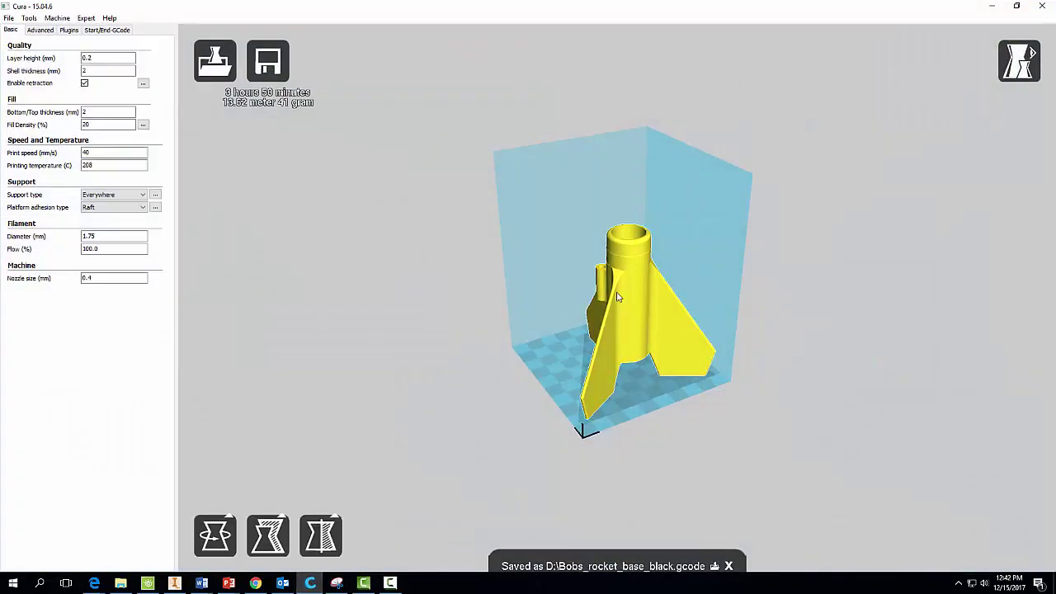
key("Delete")
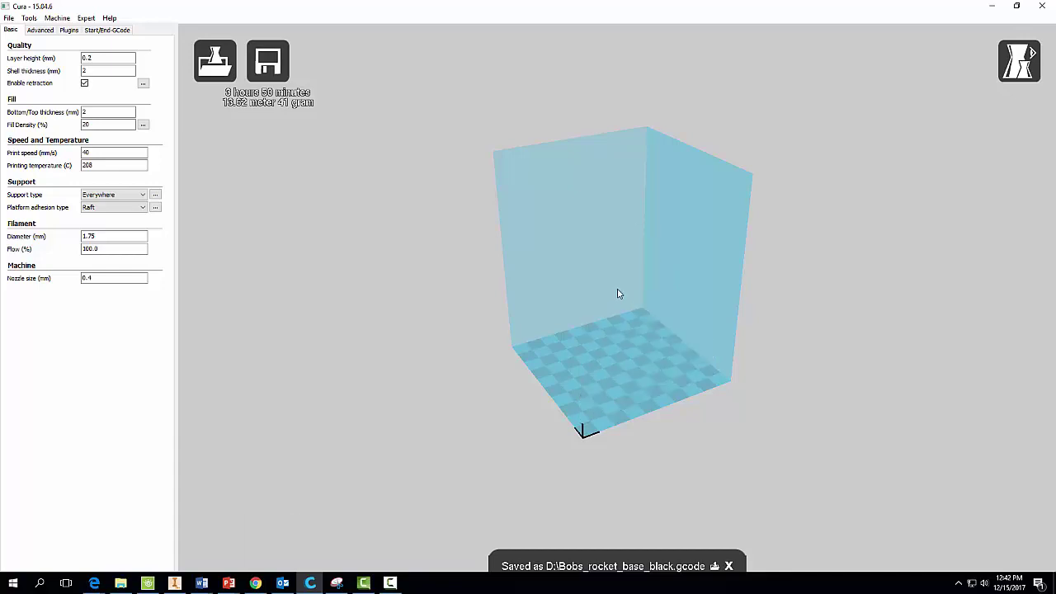
Load the exported nose cone STL into Cura and zoom in on it at full screen.
left_click_drag(769, 5, 442, 108)
left_click_drag(564, 21, 485, 317)
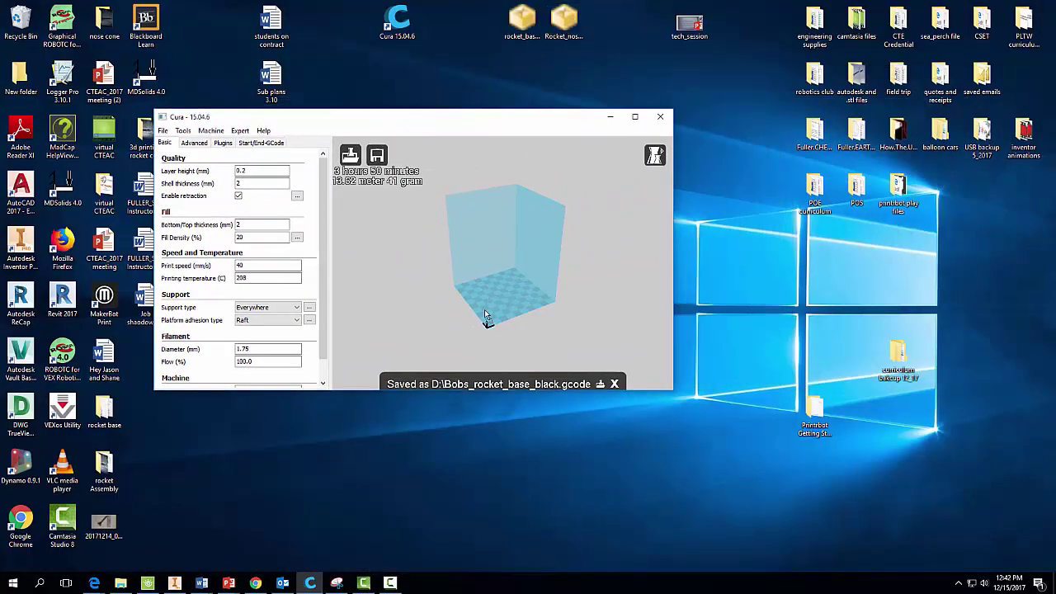
left_click(635, 117)
double_click(617, 293)
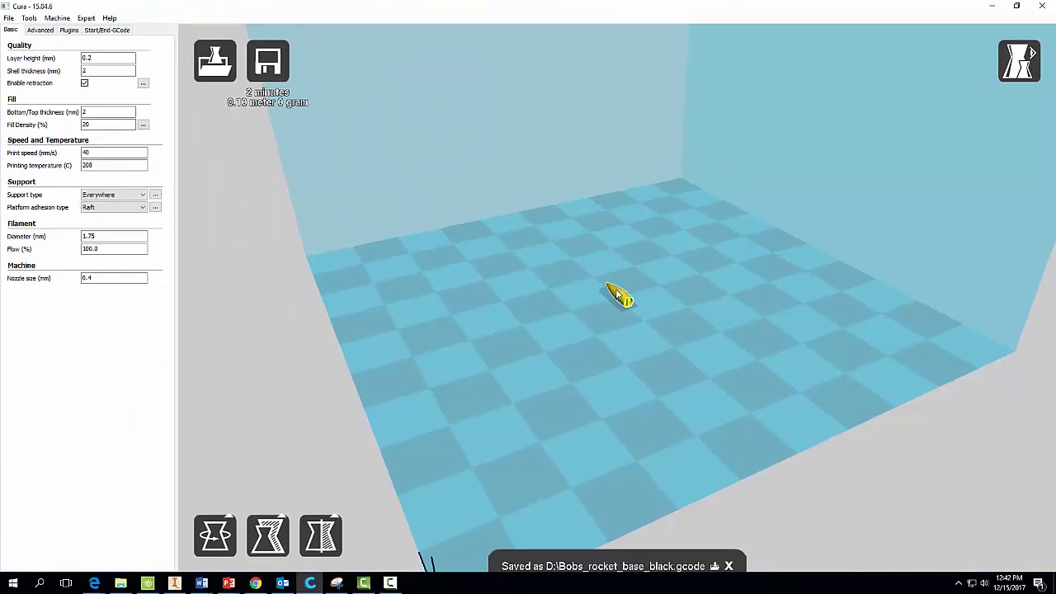
Scale the nose cone tenfold by setting Scale X to 10.
left_click(255, 555)
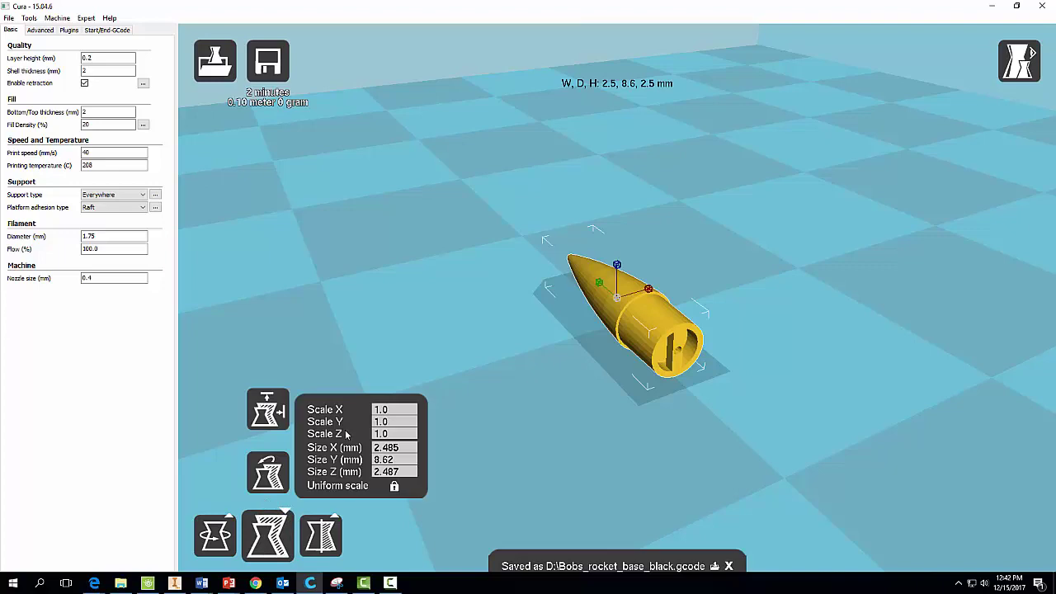
left_click(395, 410)
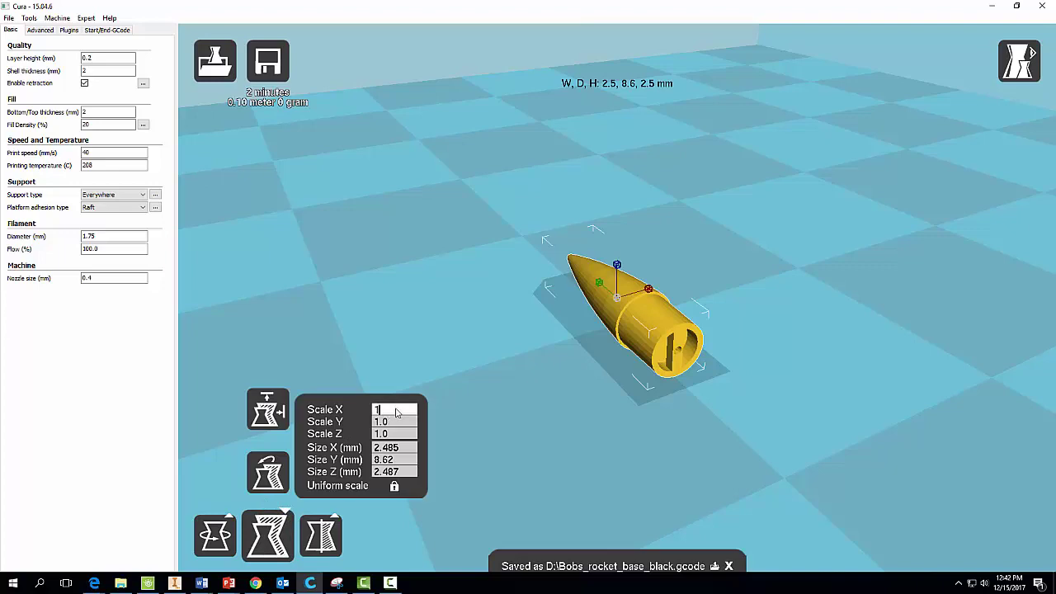
type("0")
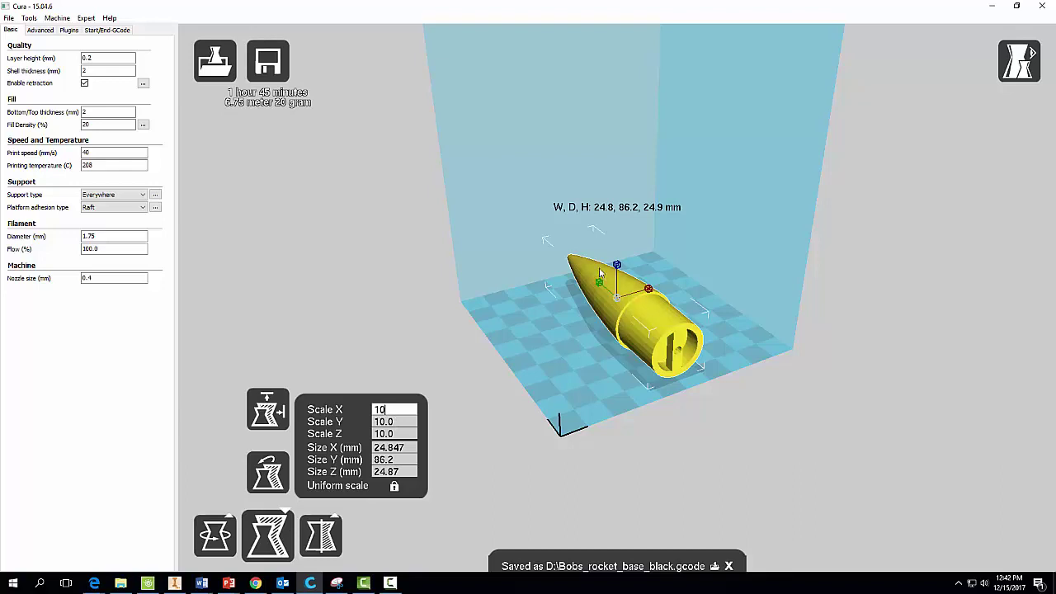
Rotate the nose cone to stand upright and centre it on the platform.
left_click(228, 533)
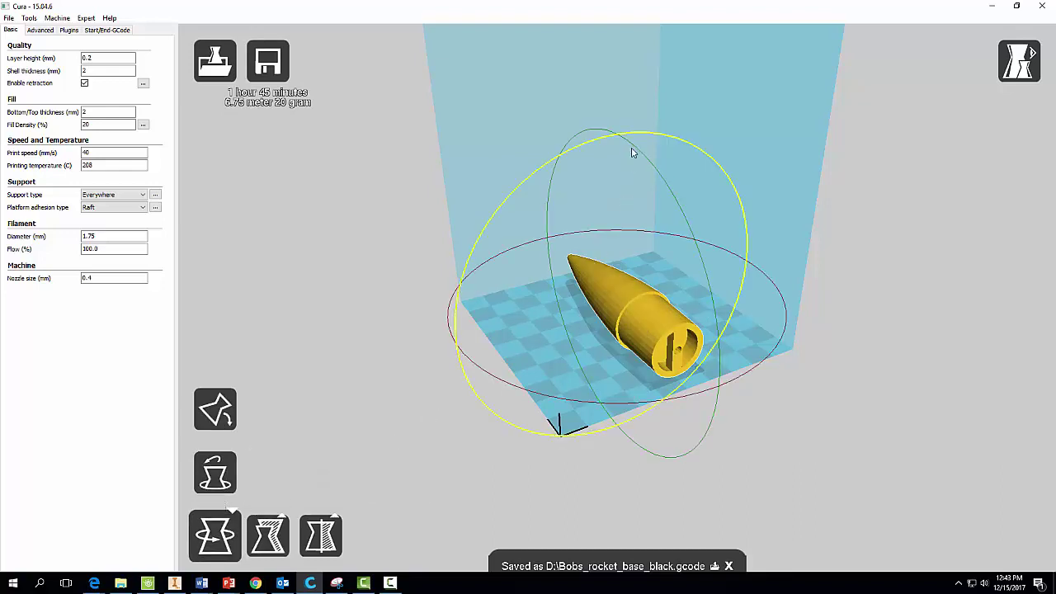
left_click_drag(652, 166, 705, 423)
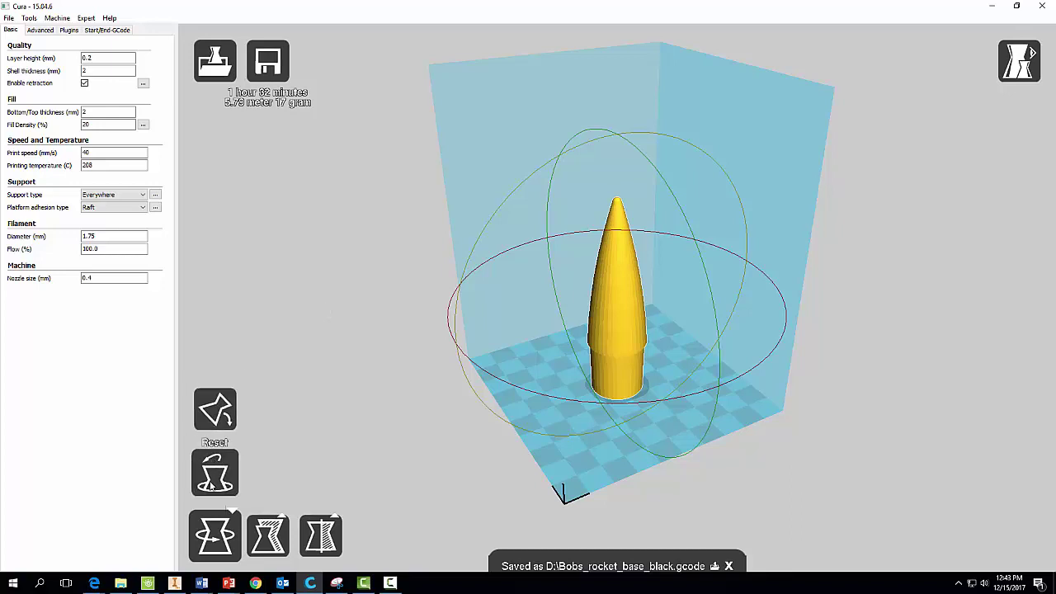
right_click(604, 345)
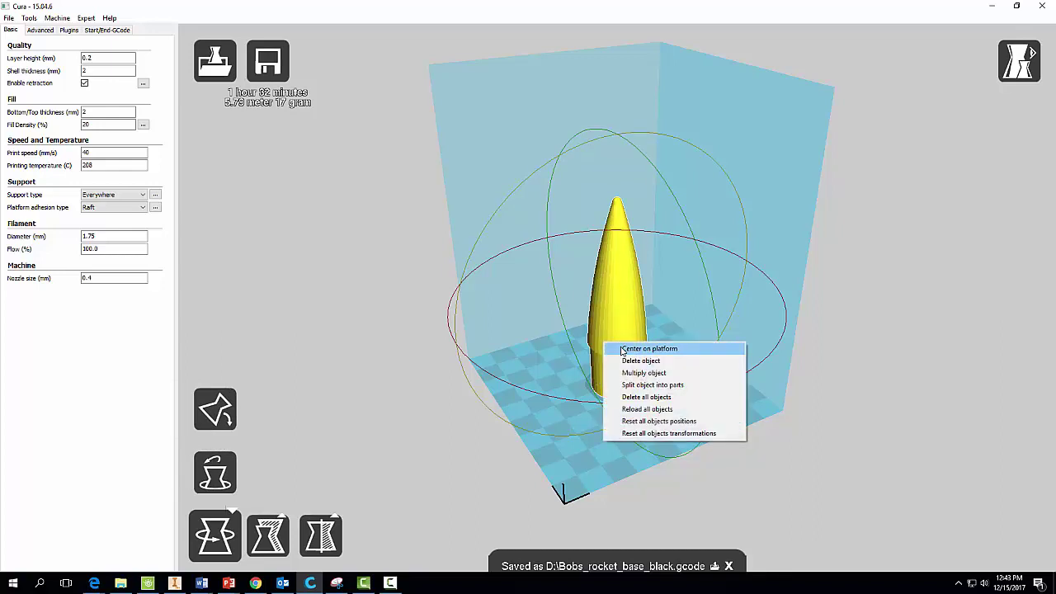
left_click(622, 349)
right_click(623, 330)
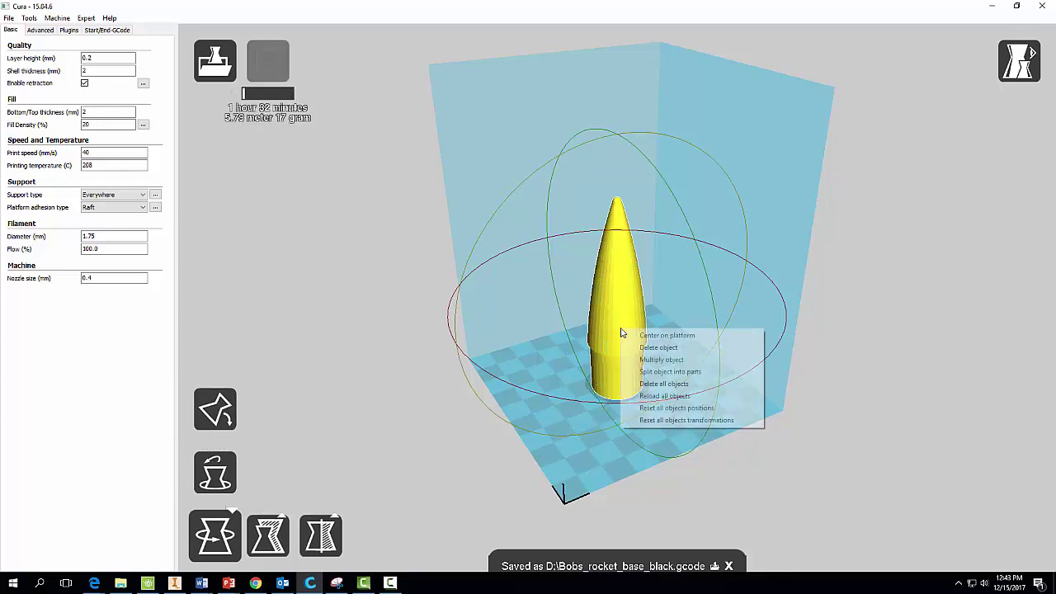
left_click(403, 291)
left_click(91, 57)
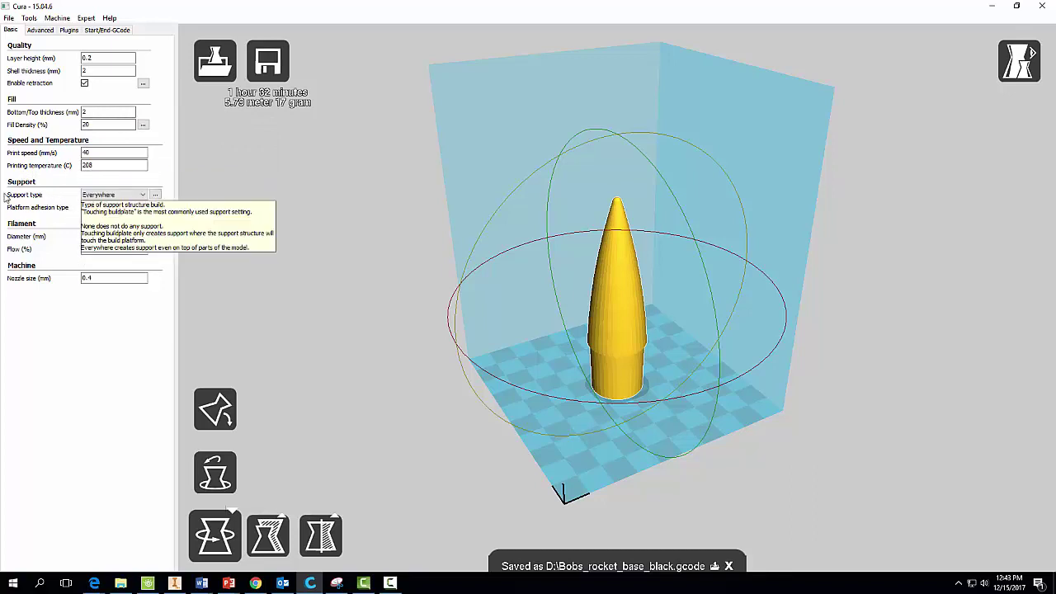
Review the Basic settings, keeping Support type at Everywhere and checking Flow and Nozzle size.
left_click(94, 196)
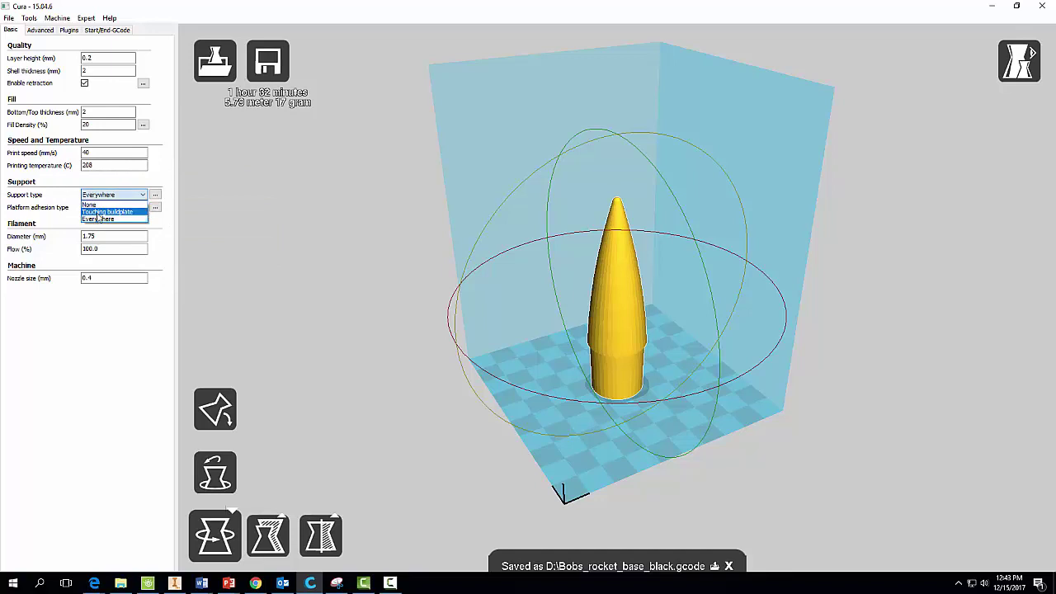
left_click(99, 218)
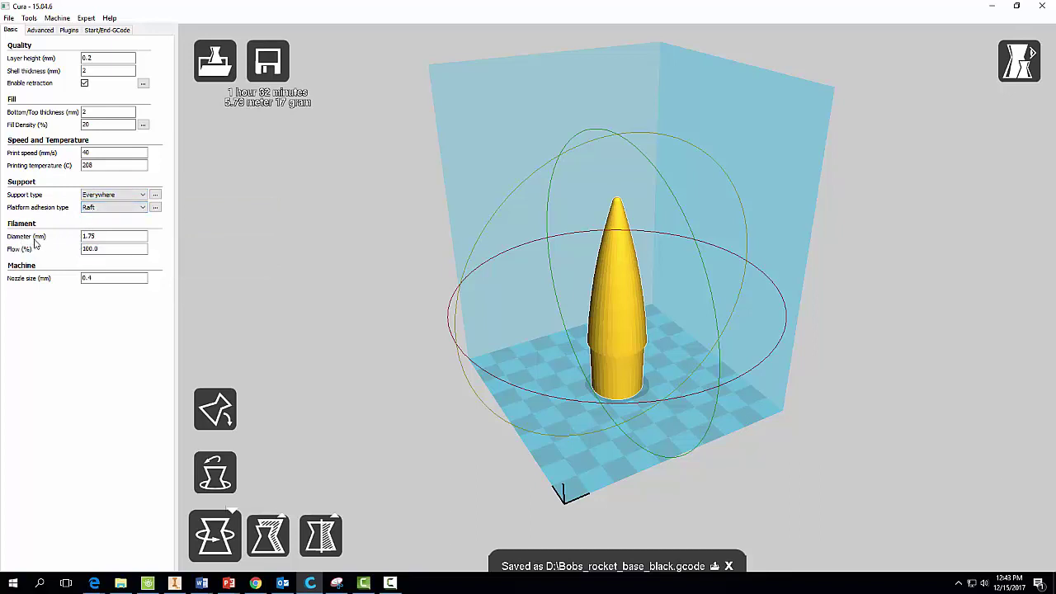
double_click(87, 249)
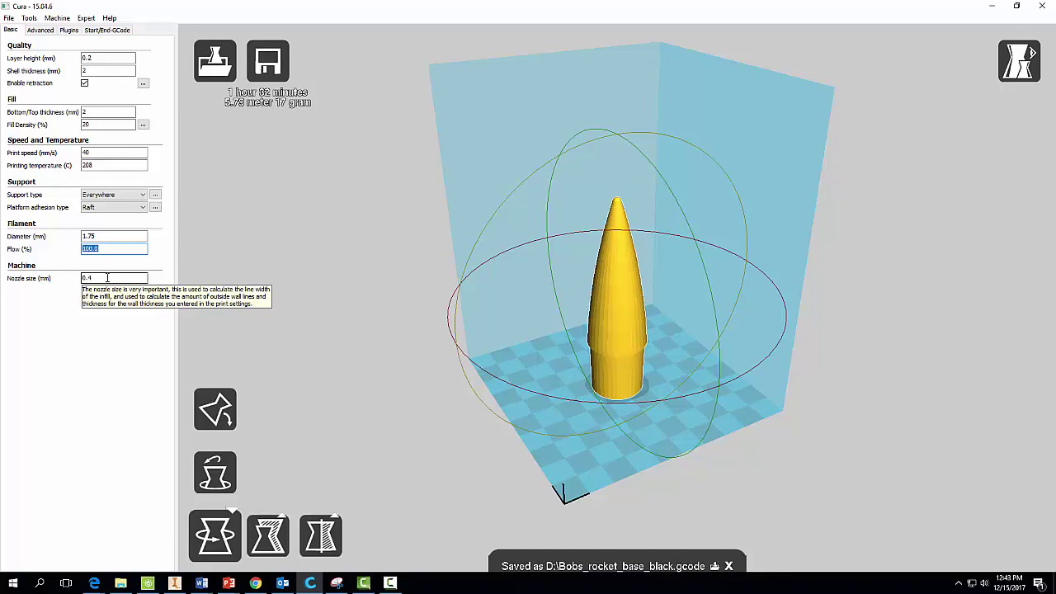
left_click_drag(107, 278, 76, 279)
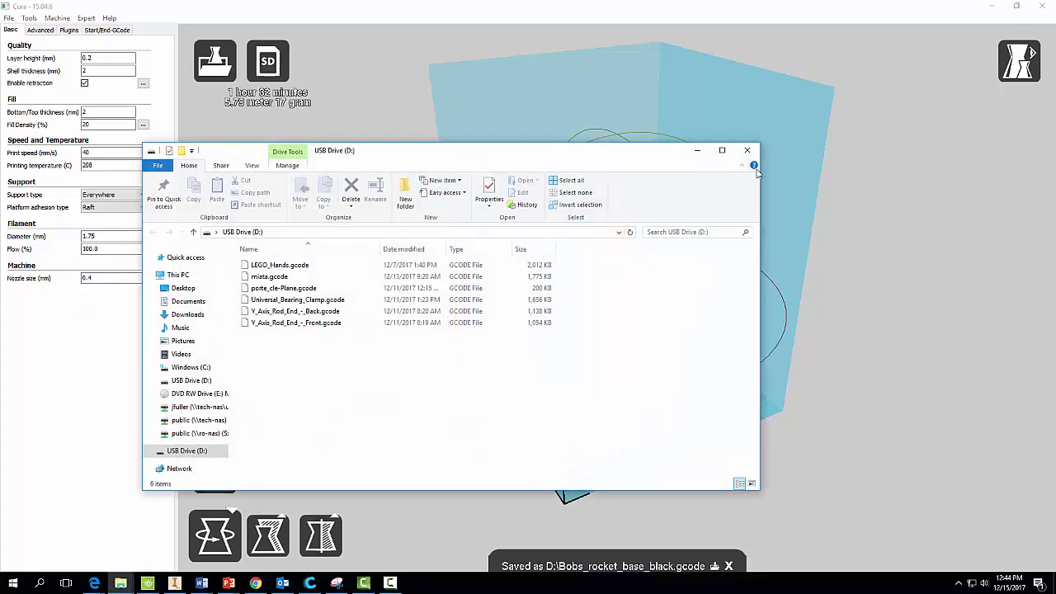
Start saving the nose cone G-code with USB Drive (D:) as the location.
left_click(758, 172)
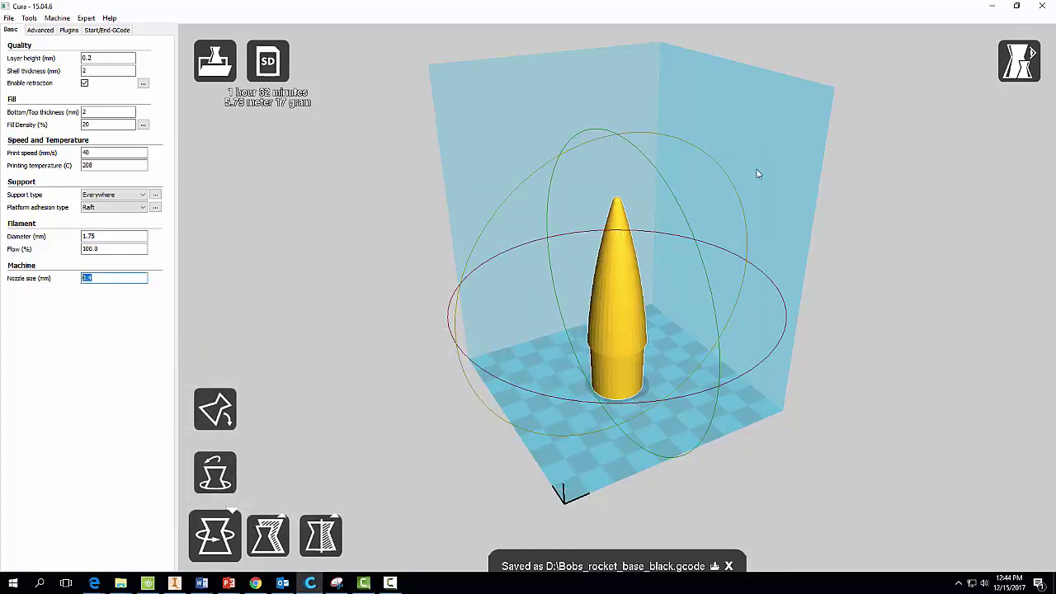
key("alt+f")
key("Down")
key("Down")
key("Down")
key("Down")
key("Down")
key("Return")
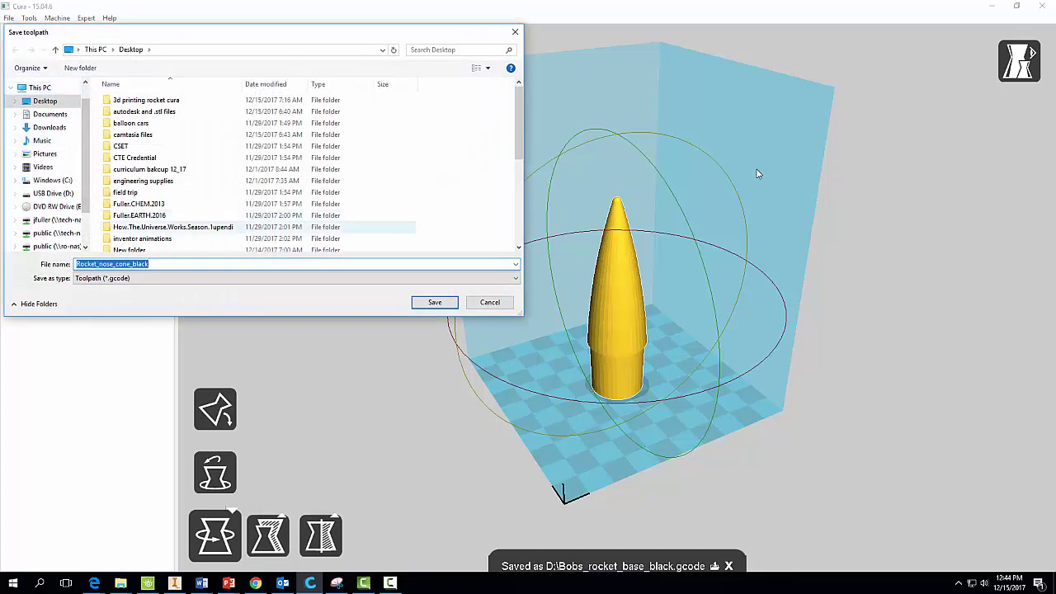
scroll(46, 165, "down", 2)
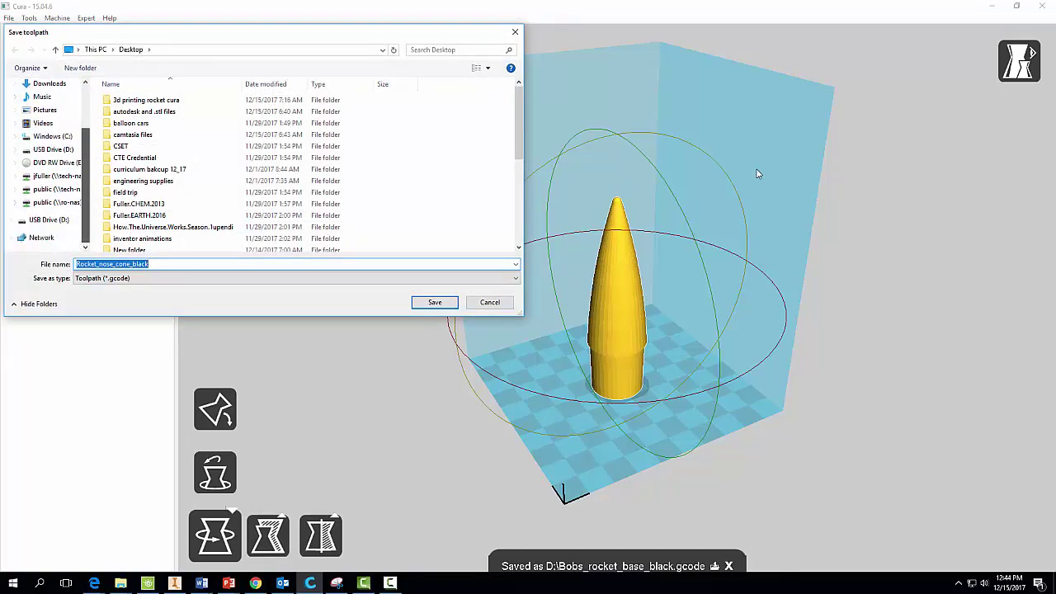
left_click(49, 220)
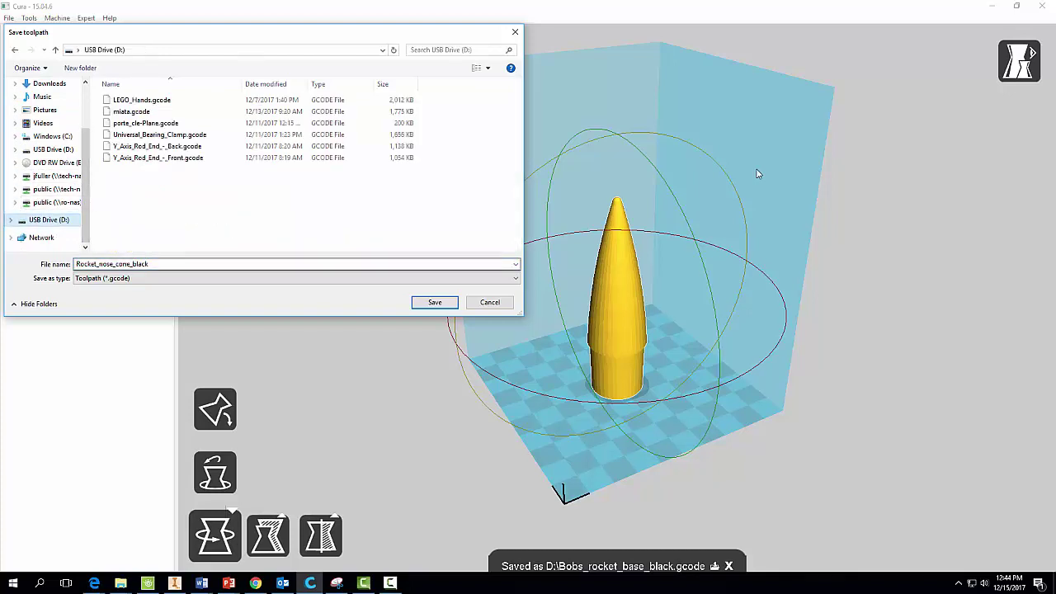
Prefix the file name Rocket_nose_cone_black with the student's name and save it.
key("Tab")
key("Home")
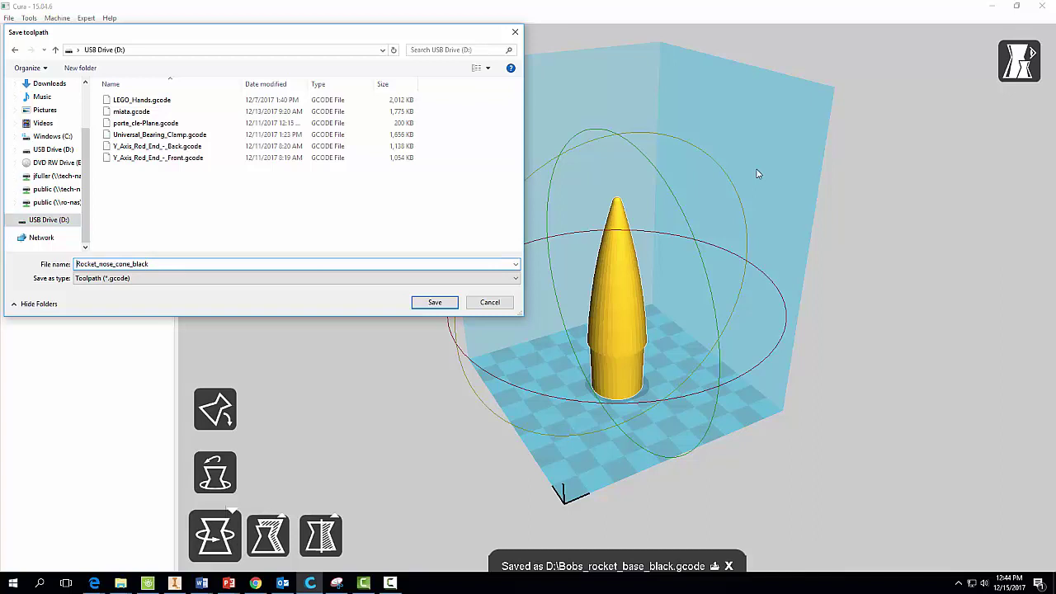
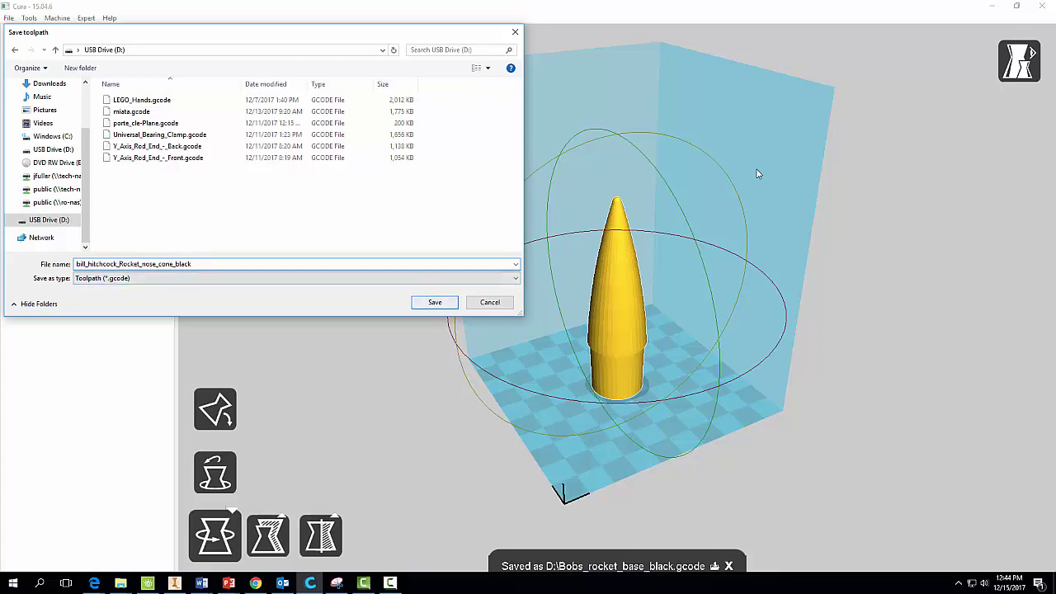
key("Return")
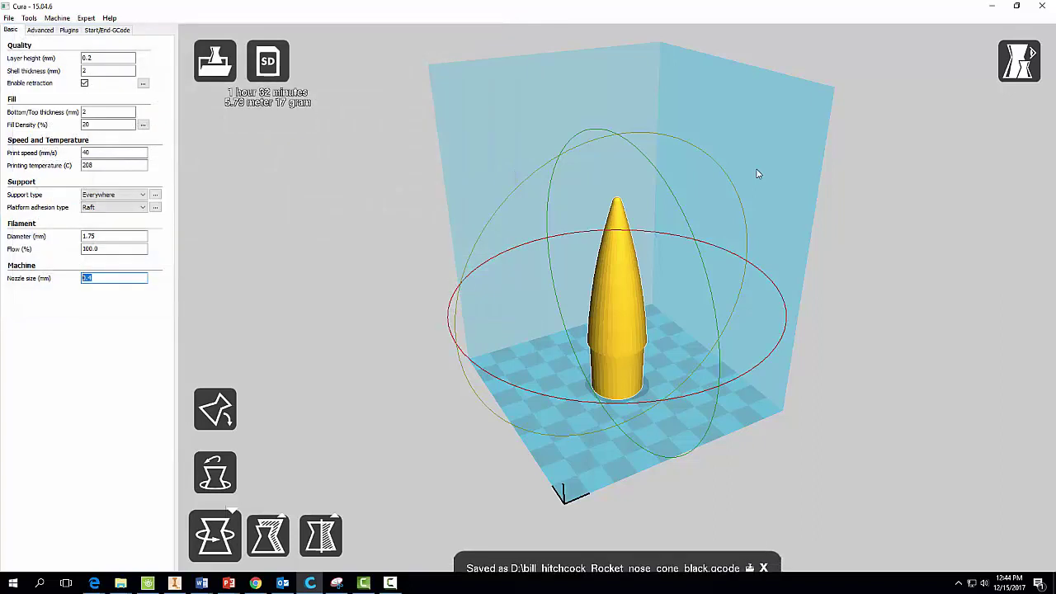